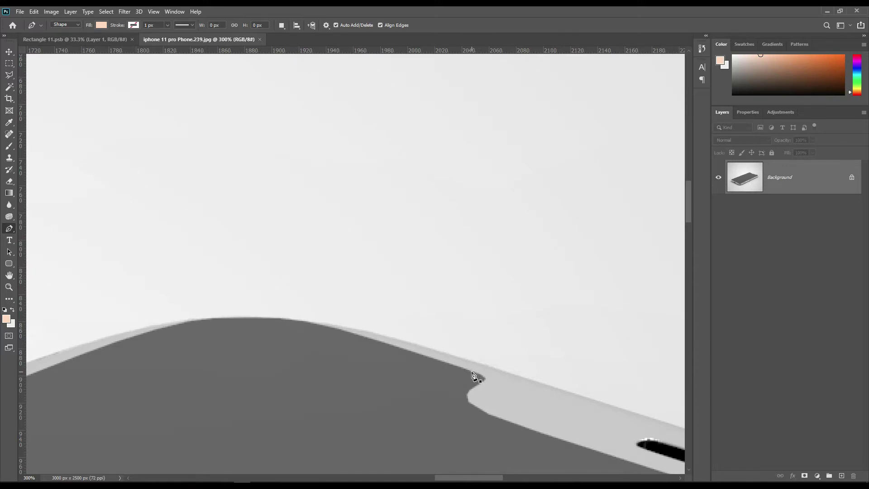
# Begin a filled Pen tool shape at the near end of the notch and trace the screen's edge along the notch
pyautogui.click(472, 374)
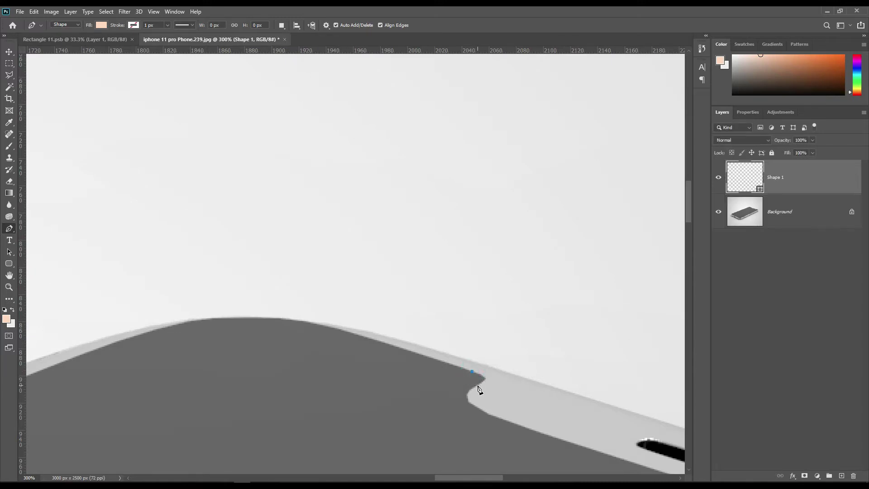
pyautogui.click(476, 387)
pyautogui.moveTo(598, 436); pyautogui.dragTo(103, 258)
pyautogui.click(372, 361)
pyautogui.click(470, 364)
pyautogui.click(509, 365)
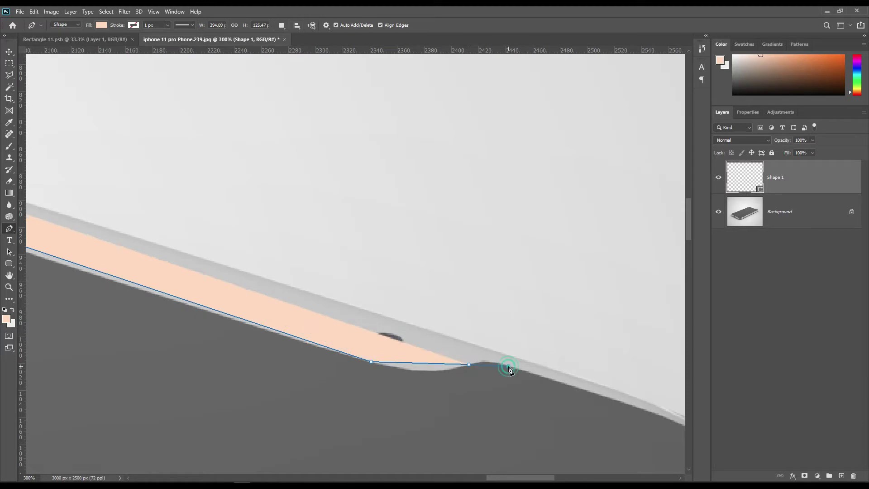
# Continue the screen outline along the short edge past the notch and around the phone's far-right corner
pyautogui.moveTo(634, 419); pyautogui.dragTo(347, 288)
pyautogui.click(380, 285)
pyautogui.click(390, 360)
pyautogui.moveTo(334, 340); pyautogui.dragTo(441, 293)
pyautogui.click(542, 277)
# Extend the screen outline around the front and left corners, along the back edge, and close it at the starting point
pyautogui.moveTo(181, 281); pyautogui.dragTo(307, 291)
pyautogui.moveTo(136, 240); pyautogui.dragTo(276, 294)
pyautogui.click(243, 323)
pyautogui.click(298, 167)
pyautogui.moveTo(468, 173); pyautogui.dragTo(200, 356)
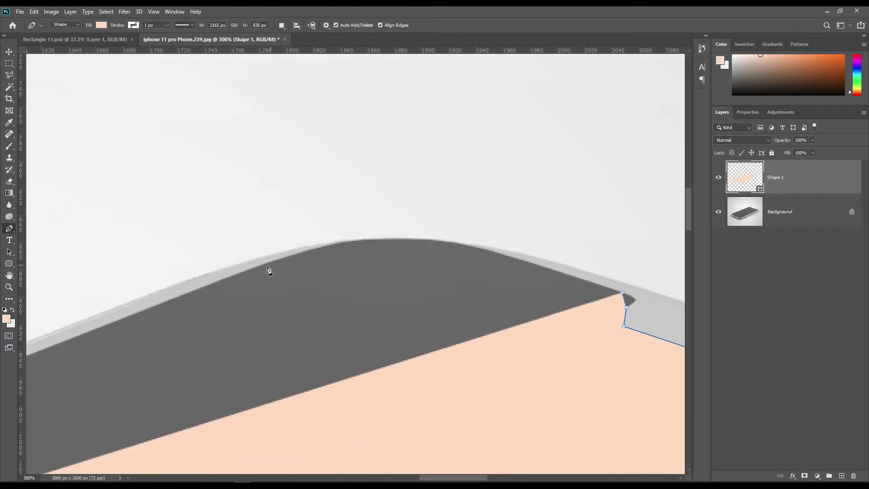
pyautogui.click(239, 274)
pyautogui.click(510, 256)
pyautogui.click(623, 293)
# Set the screen shape's opacity to 0% and add anchor points to bend its path along the rounded back corner
pyautogui.press('0')
pyautogui.press('0')
pyautogui.rightClick(9, 228)
pyautogui.click(50, 255)
pyautogui.click(387, 264)
pyautogui.press('Up')
pyautogui.press('Up')
pyautogui.press('Up')
pyautogui.press('Up')
pyautogui.press('Up')
pyautogui.press('Up')
pyautogui.press('Up')
pyautogui.press('Up')
pyautogui.press('Up')
pyautogui.press('Up')
pyautogui.press('Up')
pyautogui.press('Up')
pyautogui.press('Up')
pyautogui.press('Up')
pyautogui.press('Up')
pyautogui.press('Up')
pyautogui.press('Up')
pyautogui.press('Up')
pyautogui.press('Left')
pyautogui.press('Left')
pyautogui.press('Left')
pyautogui.press('Left')
pyautogui.press('Left')
pyautogui.click(511, 257)
pyautogui.press('Down')
pyautogui.click(343, 244)
pyautogui.click(275, 261)
# Add and nudge anchor points so the screen path follows the curved notch end nearest the back corner
pyautogui.click(624, 300)
pyautogui.press('Right')
pyautogui.press('Right')
pyautogui.press('Right')
pyautogui.press('Right')
pyautogui.press('Right')
pyautogui.press('Right')
pyautogui.press('Right')
pyautogui.click(625, 320)
pyautogui.press('Left')
pyautogui.press('Left')
pyautogui.press('Left')
pyautogui.press('Left')
pyautogui.press('Left')
pyautogui.press('Left')
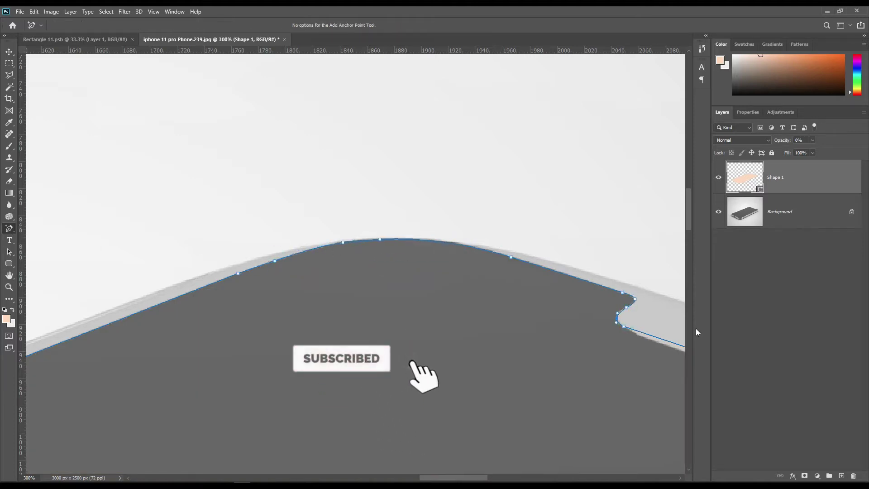
# Add and nudge anchor points to fit the screen path along the notch and its curved end beside the camera
pyautogui.moveTo(643, 387); pyautogui.dragTo(345, 308)
pyautogui.click(382, 266)
pyautogui.moveTo(625, 357); pyautogui.dragTo(132, 261)
pyautogui.click(156, 260)
pyautogui.click(281, 285)
pyautogui.press('Down')
pyautogui.press('Down')
pyautogui.press('Down')
pyautogui.press('Down')
pyautogui.press('Down')
pyautogui.press('Down')
pyautogui.click(345, 286)
pyautogui.press('Up')
pyautogui.press('Up')
pyautogui.press('Up')
# Add an anchor point on the screen path's far-right corner and pull it out to the rounded screen edge
pyautogui.moveTo(537, 375); pyautogui.dragTo(397, 330)
pyautogui.click(395, 330)
pyautogui.moveTo(395, 330); pyautogui.dragTo(428, 331)
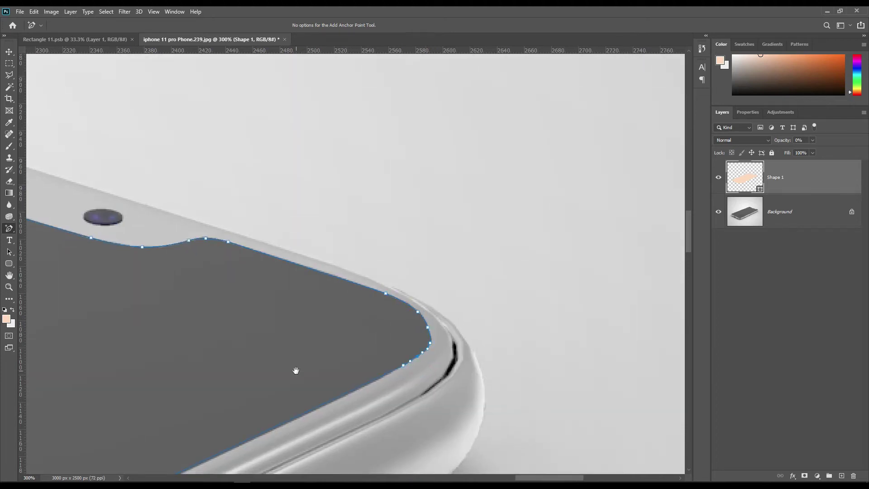
# Add and move anchor points to fit the screen path to the rounded front corner and its adjoining edges
pyautogui.moveTo(295, 371); pyautogui.dragTo(625, 195)
pyautogui.moveTo(204, 312); pyautogui.dragTo(625, 118)
pyautogui.click(295, 286)
pyautogui.moveTo(294, 286); pyautogui.dragTo(304, 367)
pyautogui.click(519, 313)
pyautogui.moveTo(519, 313); pyautogui.dragTo(519, 308)
pyautogui.moveTo(572, 285); pyautogui.dragTo(573, 283)
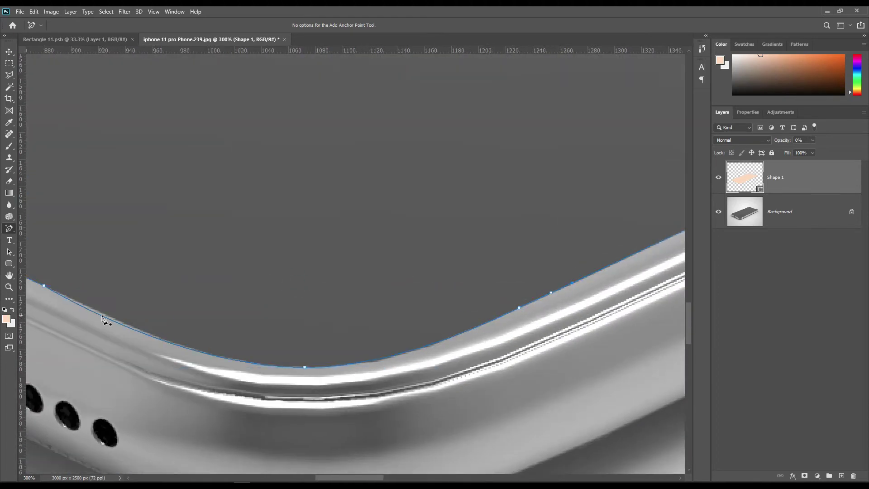
pyautogui.click(102, 315)
pyautogui.moveTo(102, 316); pyautogui.dragTo(102, 313)
pyautogui.moveTo(425, 338); pyautogui.dragTo(399, 285)
pyautogui.click(336, 311)
pyautogui.click(442, 280)
# Add and move anchor points so the screen path follows the rounded left corner of the phone's screen
pyautogui.moveTo(54, 136); pyautogui.dragTo(352, 293)
pyautogui.click(315, 342)
pyautogui.moveTo(315, 343); pyautogui.dragTo(216, 344)
pyautogui.click(232, 322)
pyautogui.click(258, 306)
pyautogui.click(302, 285)
pyautogui.click(223, 334)
pyautogui.click(225, 377)
pyautogui.click(233, 388)
pyautogui.click(257, 403)
pyautogui.moveTo(560, 437); pyautogui.dragTo(320, 417)
pyautogui.moveTo(634, 452); pyautogui.dragTo(456, 417)
pyautogui.hotkey('ctrl', '0')
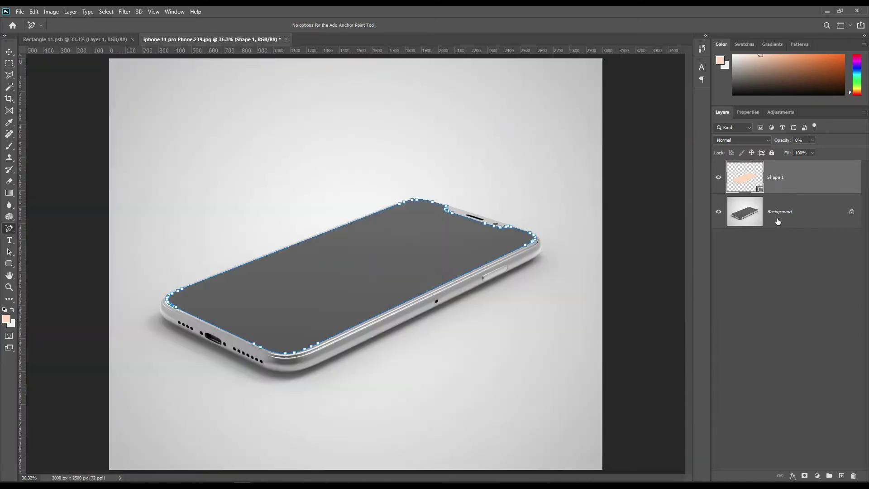
# Begin a second Pen tool shape directly above the Background layer, tracing the phone body's outer edge from the back corner
pyautogui.click(794, 217)
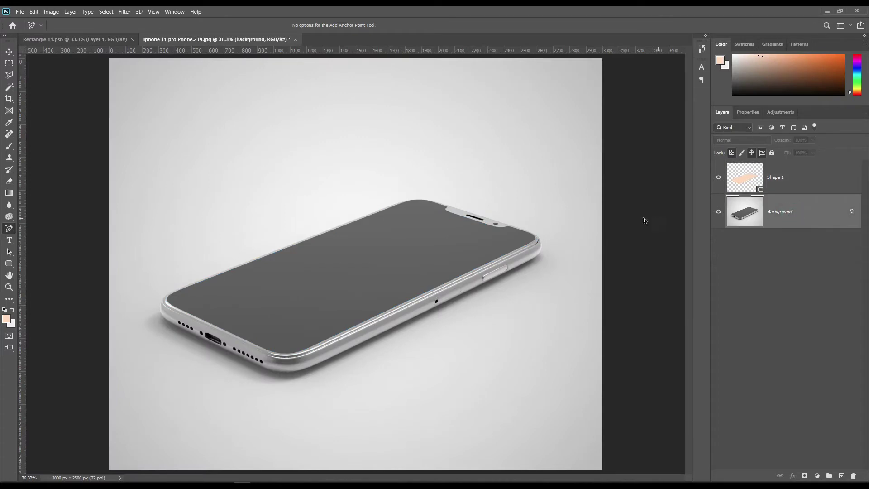
pyautogui.scroll(8, 449, 195)
pyautogui.moveTo(525, 103); pyautogui.dragTo(290, 357)
pyautogui.moveTo(401, 317); pyautogui.dragTo(376, 317)
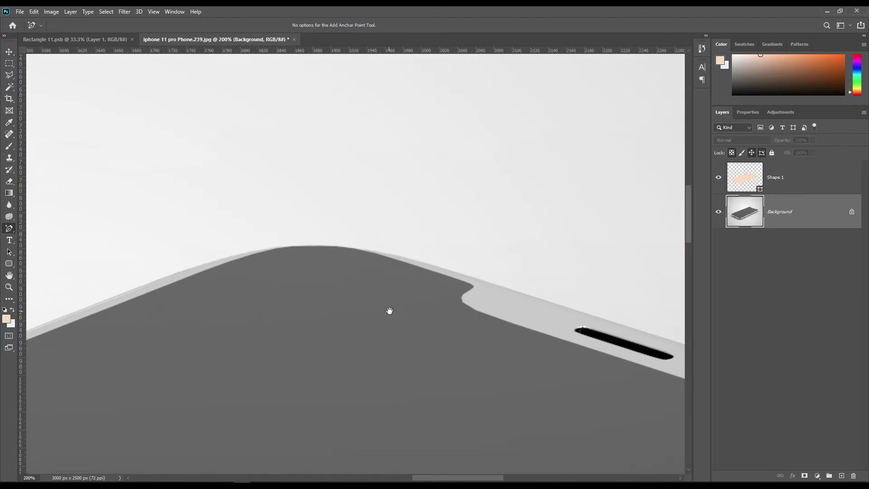
pyautogui.rightClick(9, 233)
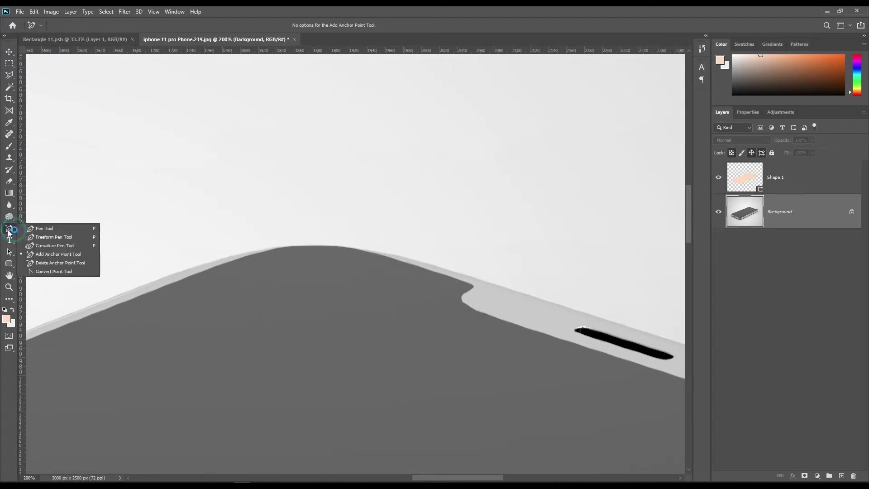
pyautogui.click(49, 229)
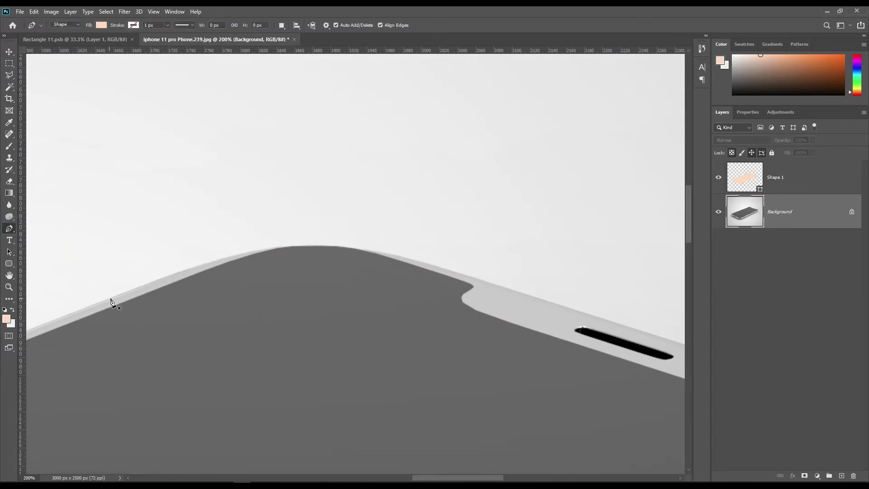
pyautogui.click(106, 300)
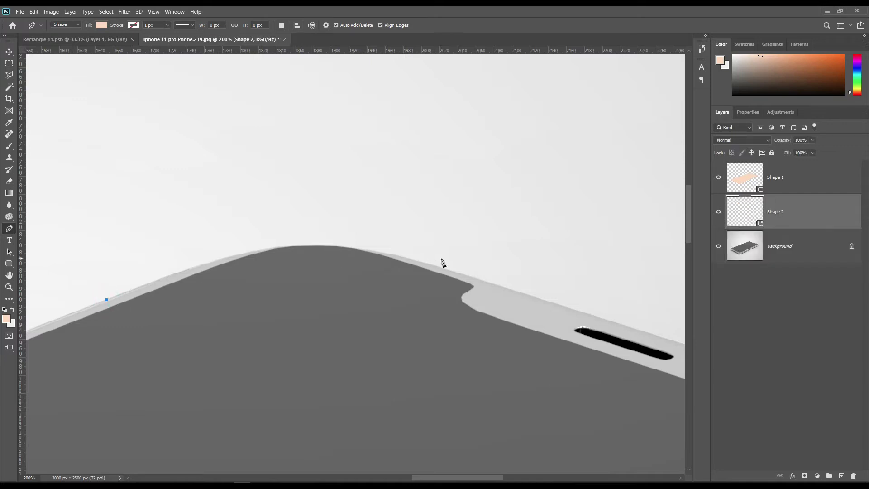
pyautogui.click(444, 268)
pyautogui.moveTo(537, 325); pyautogui.dragTo(281, 253)
pyautogui.click(366, 238)
# Continue the body outline around the front and left corners, close the path, and set the shape's opacity to 0%
pyautogui.hscroll(-20, 434, 405)
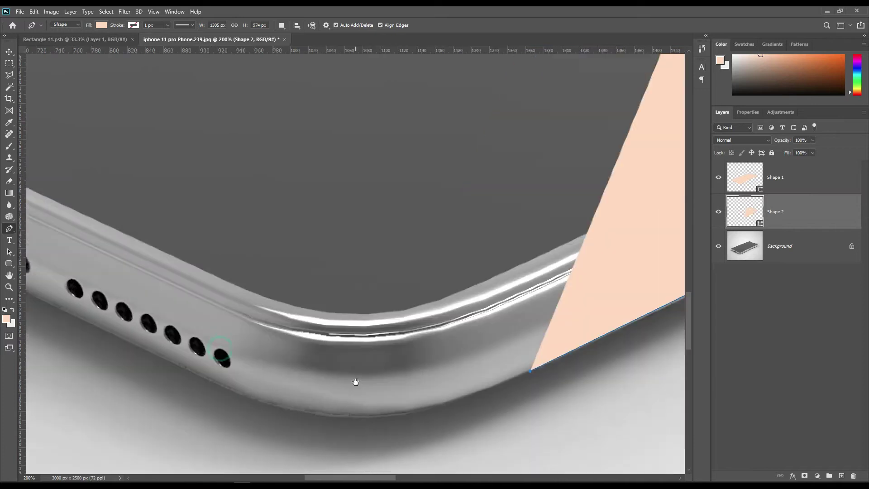
pyautogui.click(355, 402)
pyautogui.click(354, 221)
pyautogui.click(528, 228)
pyautogui.moveTo(623, 291); pyautogui.dragTo(273, 347)
pyautogui.click(516, 253)
# Add anchor points to the body outline's back corner and shape them to the phone's rounded outer edge
pyautogui.rightClick(9, 228)
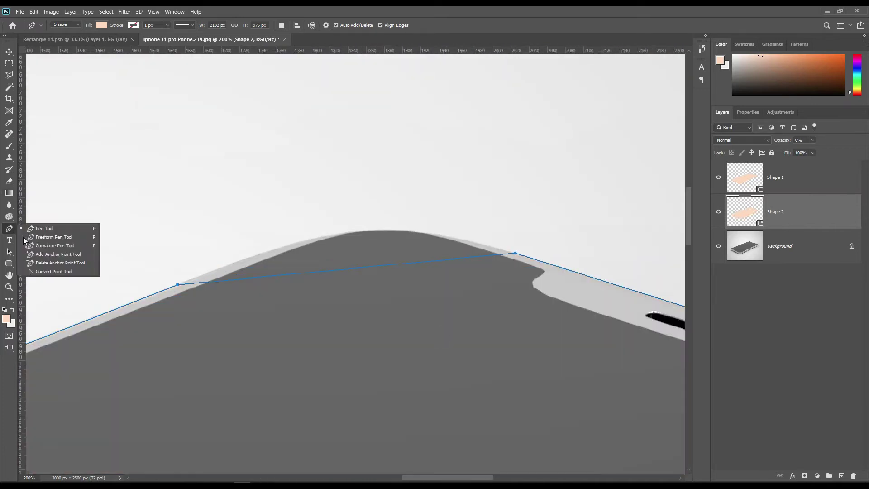
pyautogui.click(54, 254)
pyautogui.moveTo(367, 267); pyautogui.dragTo(367, 231)
pyautogui.moveTo(476, 241); pyautogui.dragTo(474, 242)
pyautogui.click(221, 269)
# Add and pull anchor points to curve the body outline around the phone's right and front corners
pyautogui.moveTo(634, 394); pyautogui.dragTo(339, 311)
pyautogui.moveTo(296, 274); pyautogui.dragTo(279, 257)
pyautogui.moveTo(330, 355); pyautogui.dragTo(332, 365)
pyautogui.hscroll(-16, 236, 435)
pyautogui.moveTo(434, 319); pyautogui.dragTo(512, 324)
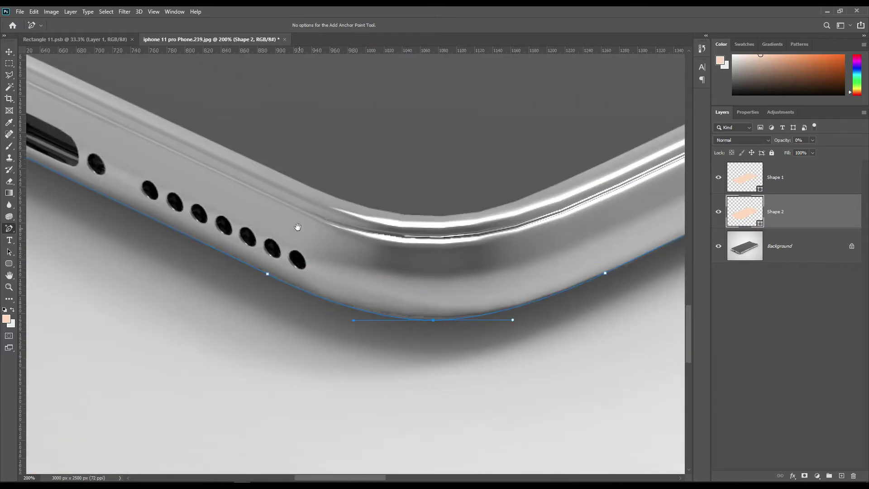
# Add and pull anchor points so the body outline hugs the phone's rounded left corner
pyautogui.moveTo(297, 227); pyautogui.dragTo(627, 466)
pyautogui.click(350, 395)
pyautogui.moveTo(142, 203); pyautogui.dragTo(70, 202)
pyautogui.moveTo(93, 153); pyautogui.dragTo(88, 150)
pyautogui.moveTo(93, 253); pyautogui.dragTo(89, 254)
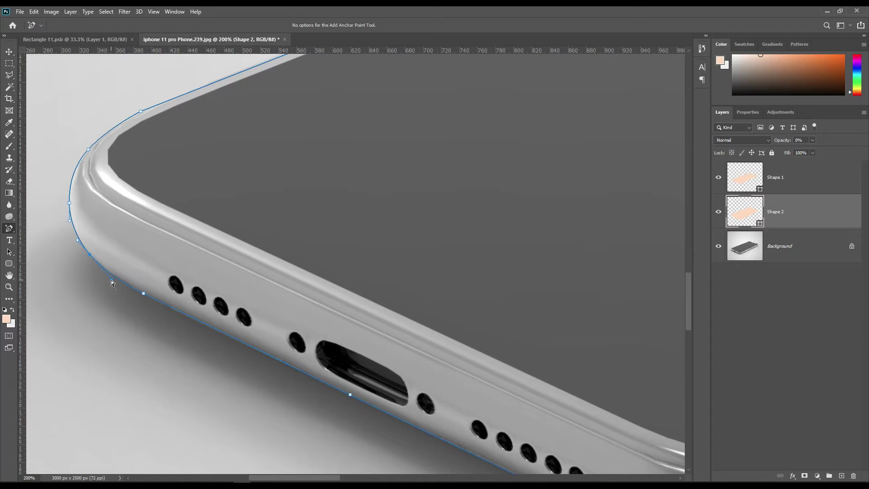
pyautogui.hscroll(17, 342, 192)
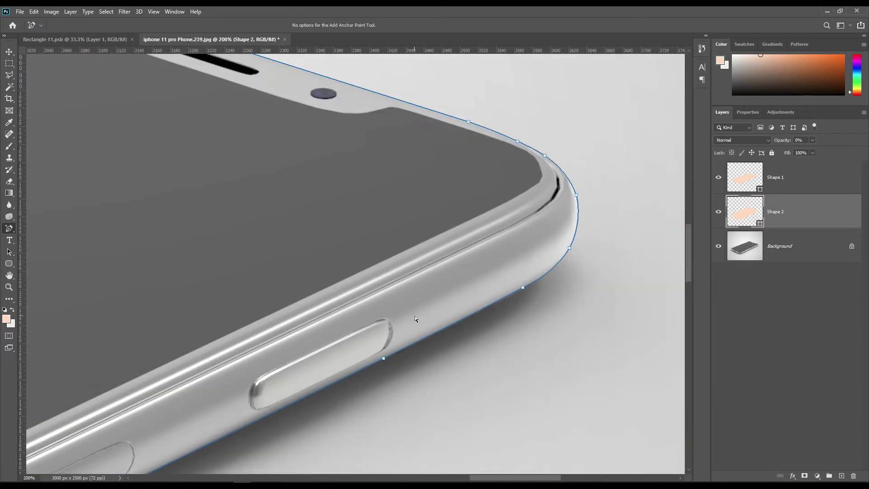
pyautogui.hotkey('ctrl', '0')
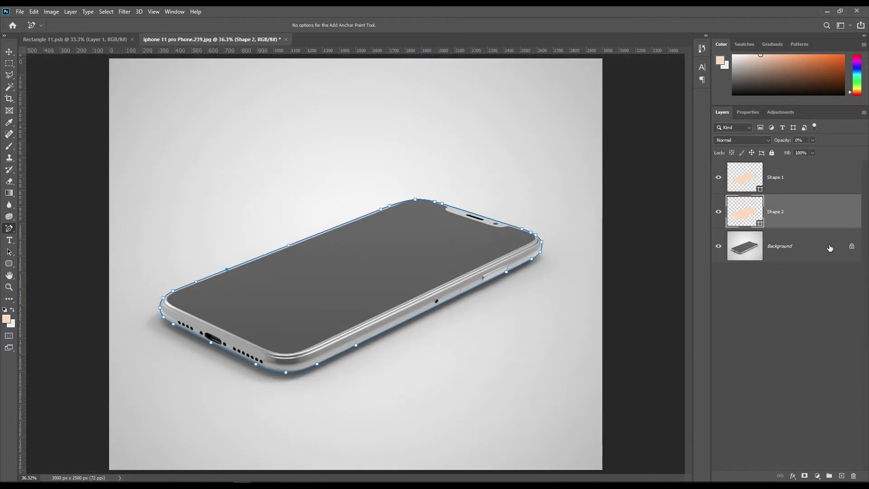
# Group the two shape layers and name the group Object ID
pyautogui.click(791, 252)
pyautogui.click(793, 225)
pyautogui.keyDown('shift'); pyautogui.click(804, 182); pyautogui.keyUp('shift')
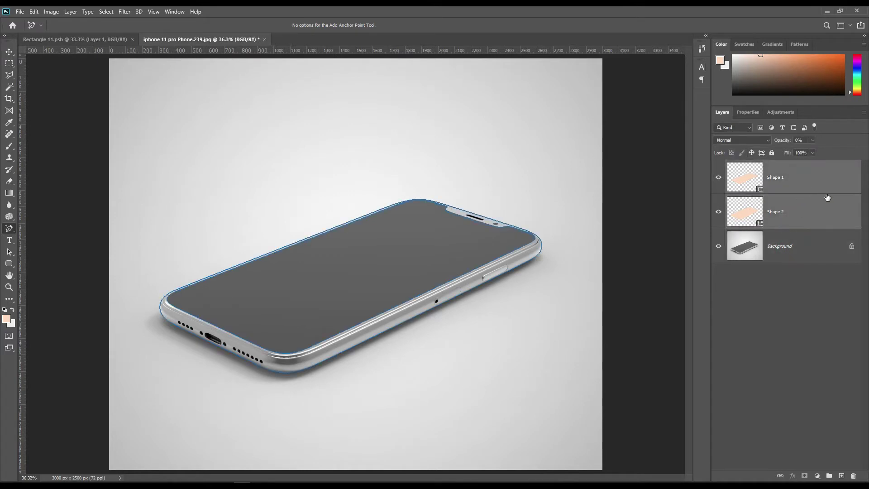
pyautogui.moveTo(811, 215); pyautogui.dragTo(829, 476)
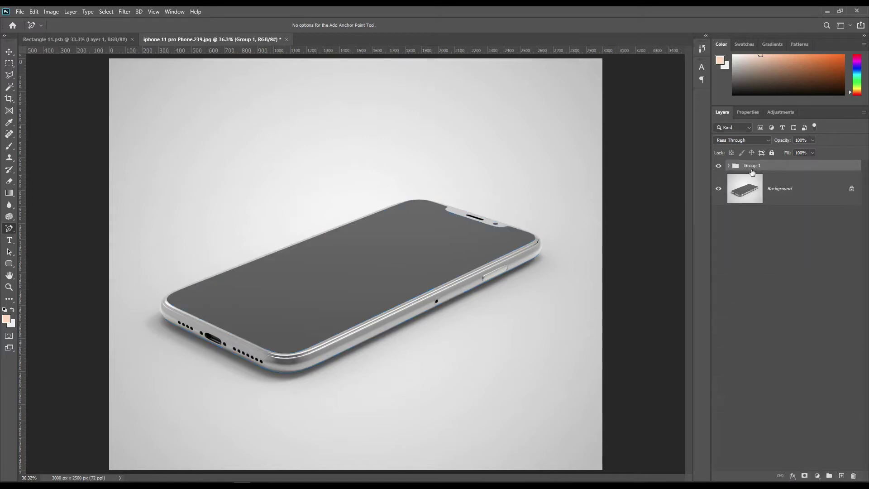
pyautogui.doubleClick(754, 165)
pyautogui.write('Object ID')
pyautogui.press('Return')
# Select the Background layer and examine the phone's screen, notch and side edges up close
pyautogui.click(808, 192)
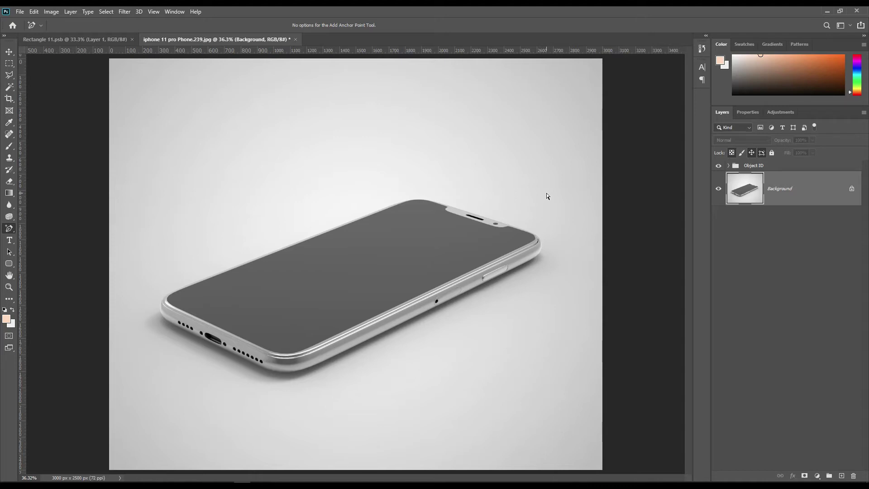
pyautogui.hotkey('ctrl', '+')
pyautogui.hotkey('ctrl', '+')
pyautogui.hotkey('ctrl', '+')
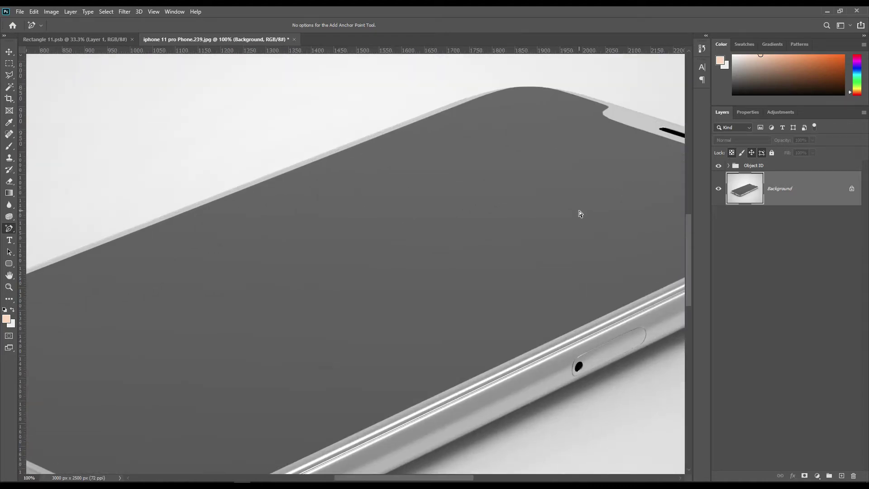
pyautogui.hotkey('ctrl', '-')
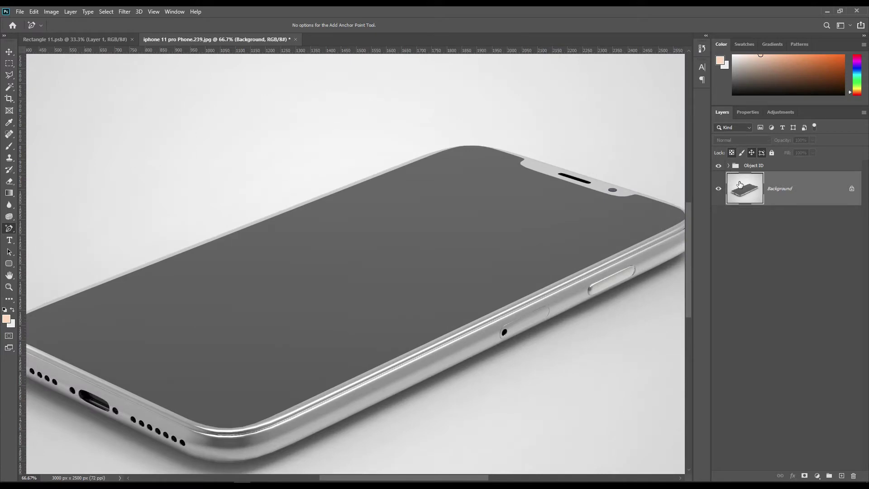
pyautogui.hotkey('ctrl', '+')
pyautogui.hotkey('ctrl', '+')
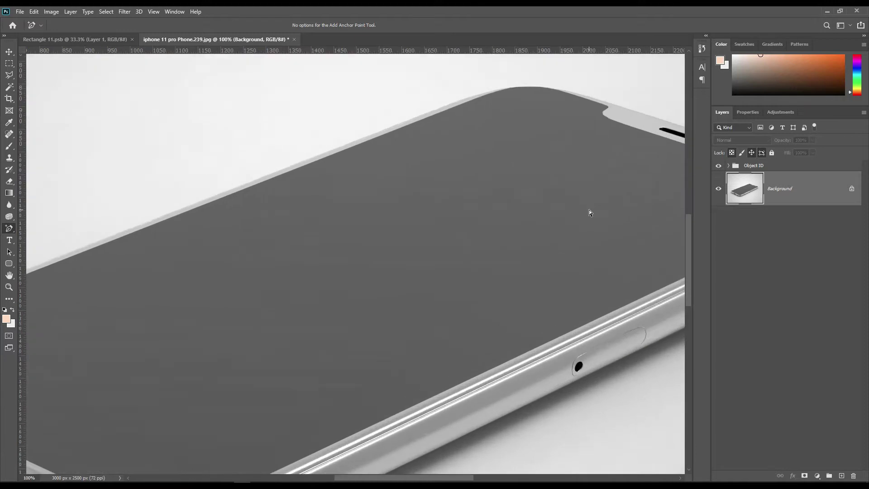
pyautogui.moveTo(432, 287); pyautogui.dragTo(246, 305)
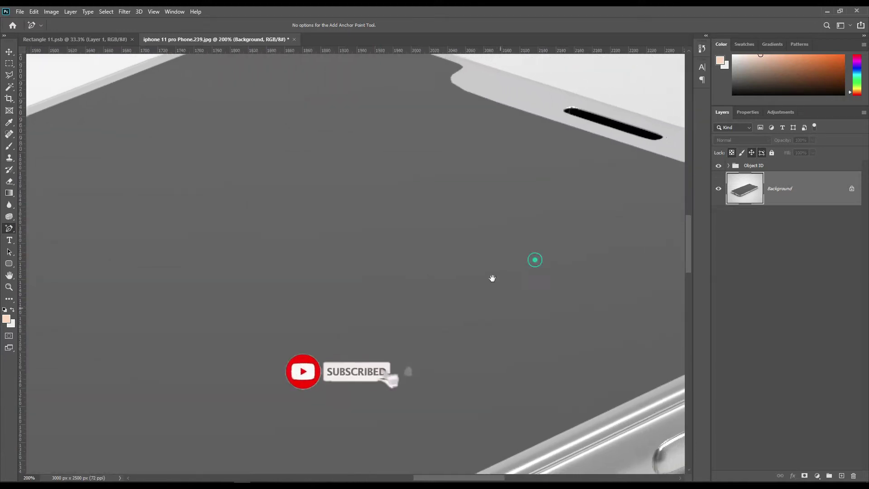
pyautogui.moveTo(511, 274); pyautogui.dragTo(351, 295)
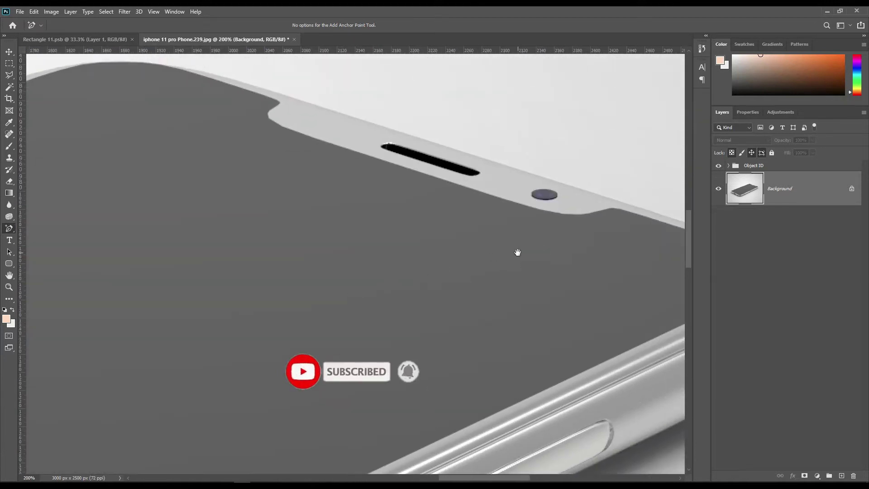
pyautogui.hotkey('ctrl', '0')
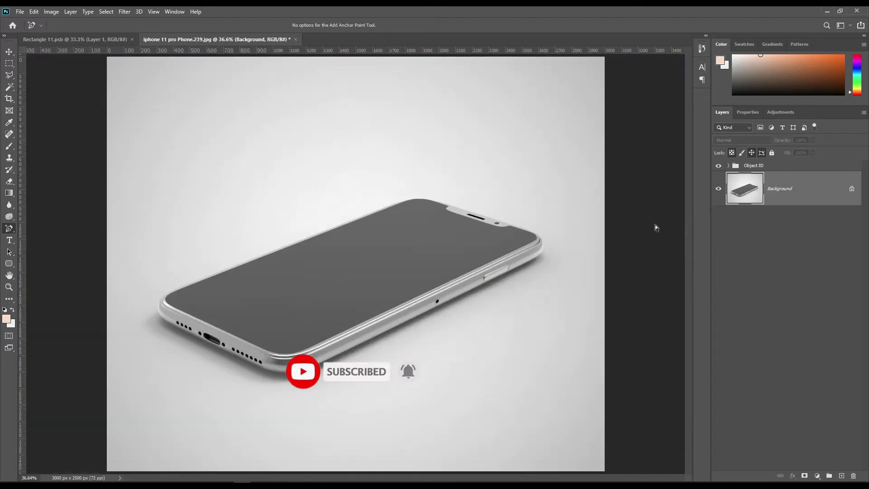
# Copy the leaf artwork layer from Rectangle 11.psb into the phone document and convert it to a smart object
pyautogui.click(11, 52)
pyautogui.click(72, 40)
pyautogui.moveTo(764, 182); pyautogui.dragTo(329, 248)
pyautogui.rightClick(798, 190)
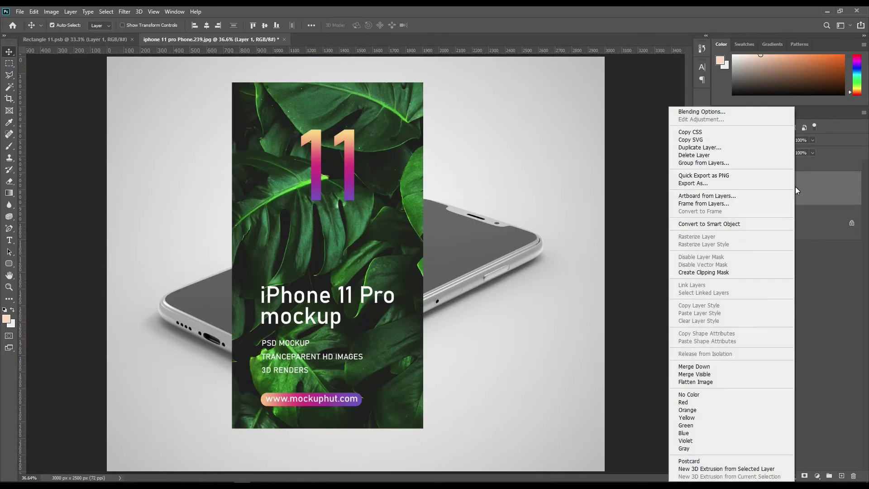
pyautogui.click(736, 226)
# Lower the artwork layer's opacity to 24% and rotate the artwork clockwise by about 56° to follow the phone
pyautogui.moveTo(785, 143)
pyautogui.mouseDown()
pyautogui.moveTo(764, 144)
pyautogui.moveTo(775, 142)
pyautogui.mouseUp()
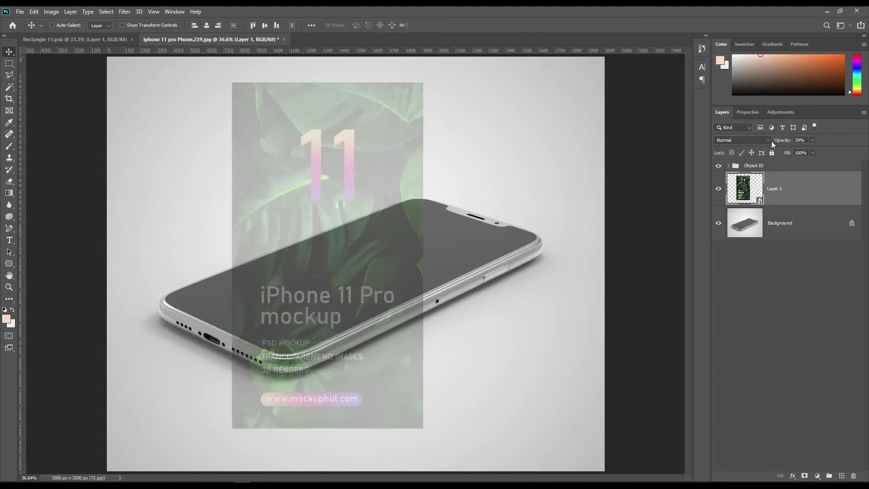
pyautogui.press('ctrl')
pyautogui.hotkey('ctrl', 't')
pyautogui.rightClick(329, 144)
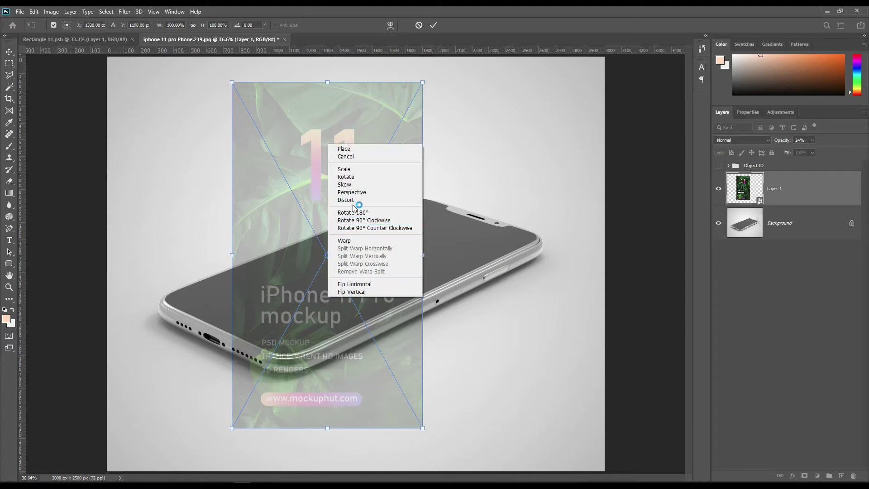
pyautogui.click(359, 201)
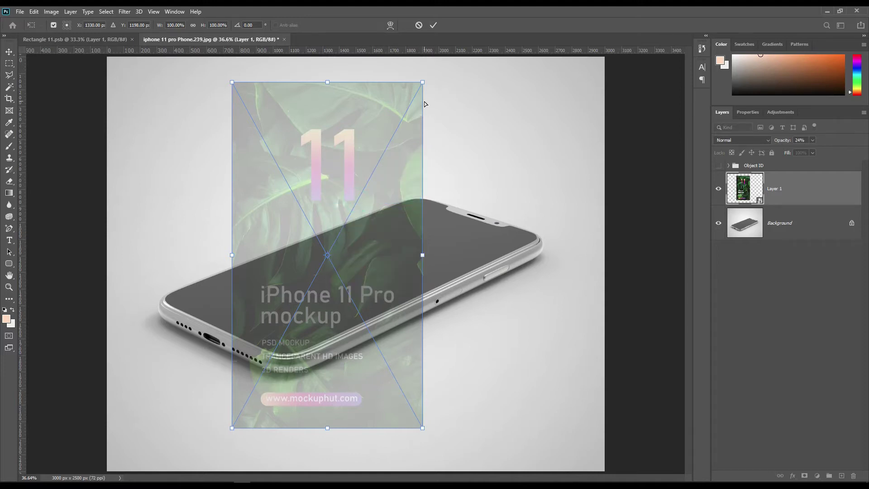
pyautogui.moveTo(439, 82); pyautogui.dragTo(580, 238)
# Distort the artwork so its lower corner sits just outside the front corner of the phone's screen
pyautogui.rightClick(405, 234)
pyautogui.click(427, 292)
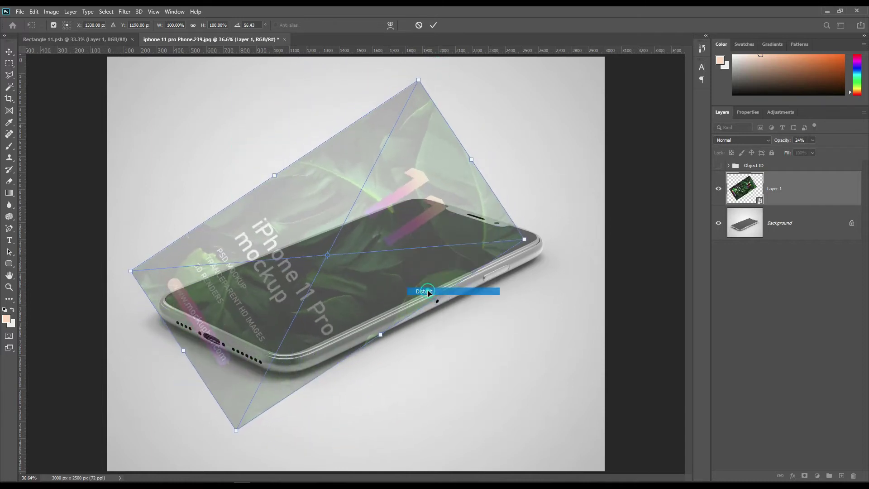
pyautogui.hotkey('ctrl', '+')
pyautogui.hotkey('ctrl', '+')
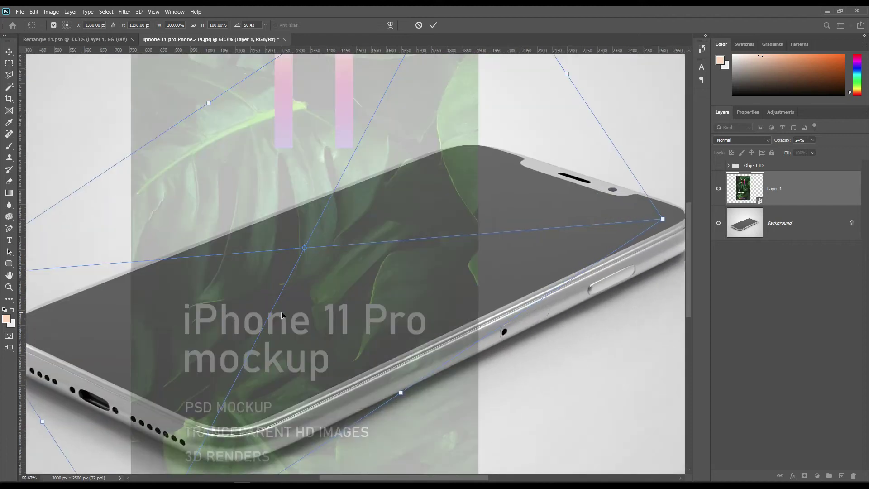
pyautogui.moveTo(262, 336); pyautogui.dragTo(335, 215)
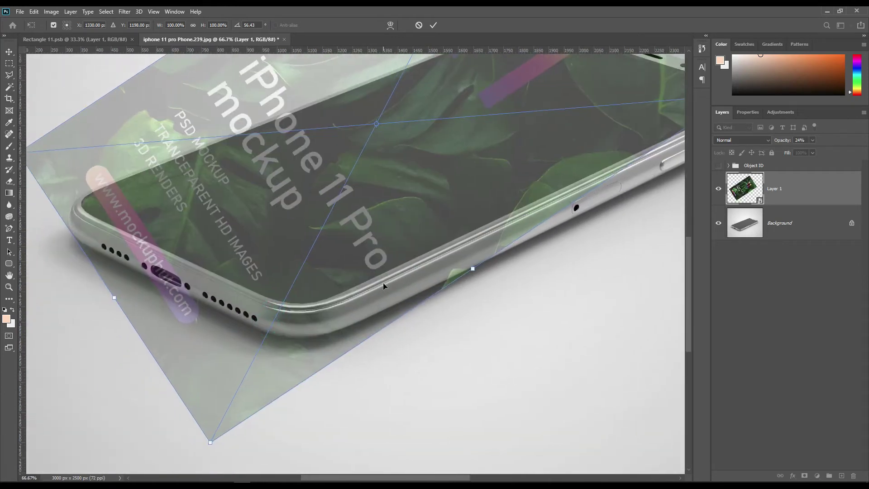
pyautogui.scroll(4, 383, 286)
pyautogui.moveTo(290, 317); pyautogui.dragTo(413, 239)
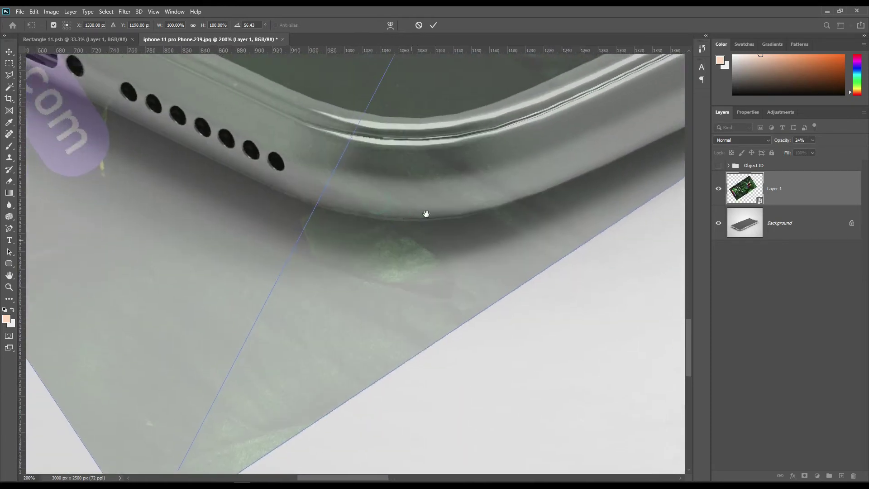
pyautogui.moveTo(214, 403); pyautogui.dragTo(222, 382)
pyautogui.moveTo(181, 460); pyautogui.dragTo(440, 189)
pyautogui.moveTo(467, 258); pyautogui.dragTo(416, 418)
pyautogui.moveTo(357, 430); pyautogui.dragTo(363, 320)
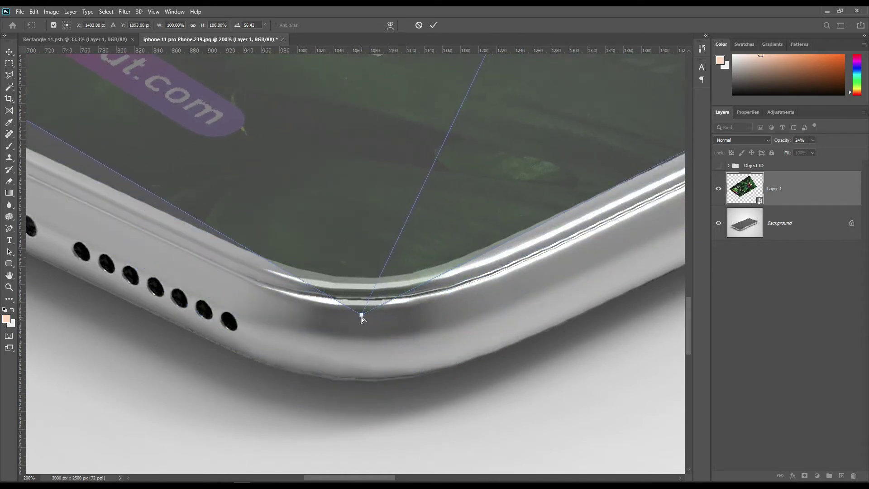
# Distort the artwork's left corner onto the left corner of the phone's screen
pyautogui.moveTo(243, 205); pyautogui.dragTo(475, 421)
pyautogui.moveTo(138, 159)
pyautogui.mouseDown()
pyautogui.moveTo(223, 223)
pyautogui.moveTo(396, 322)
pyautogui.moveTo(470, 307)
pyautogui.mouseUp()
pyautogui.moveTo(87, 198); pyautogui.dragTo(244, 359)
# Distort the artwork's upper corner so it sits just outside the screen's back corner beside the notch
pyautogui.moveTo(569, 258); pyautogui.dragTo(305, 357)
pyautogui.moveTo(474, 235); pyautogui.dragTo(299, 401)
pyautogui.moveTo(402, 254); pyautogui.dragTo(224, 396)
pyautogui.moveTo(376, 285); pyautogui.dragTo(381, 399)
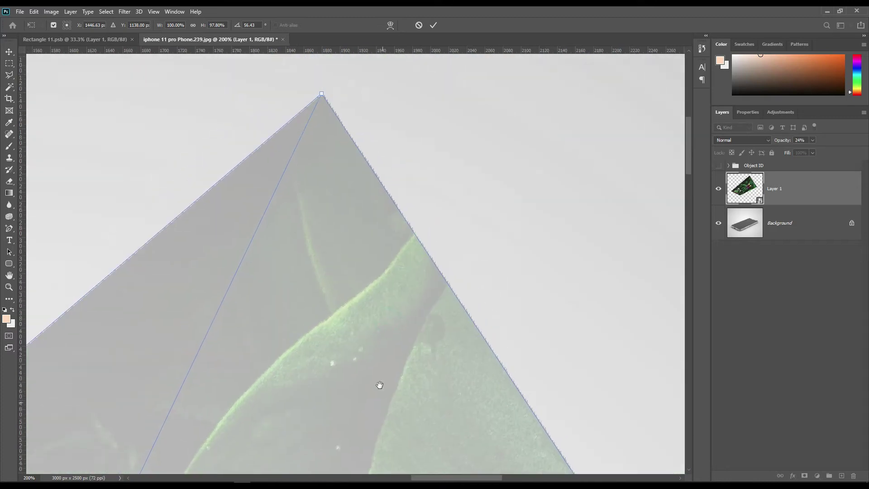
pyautogui.moveTo(323, 94); pyautogui.dragTo(446, 452)
pyautogui.moveTo(533, 387); pyautogui.dragTo(366, 105)
pyautogui.moveTo(396, 186); pyautogui.dragTo(512, 324)
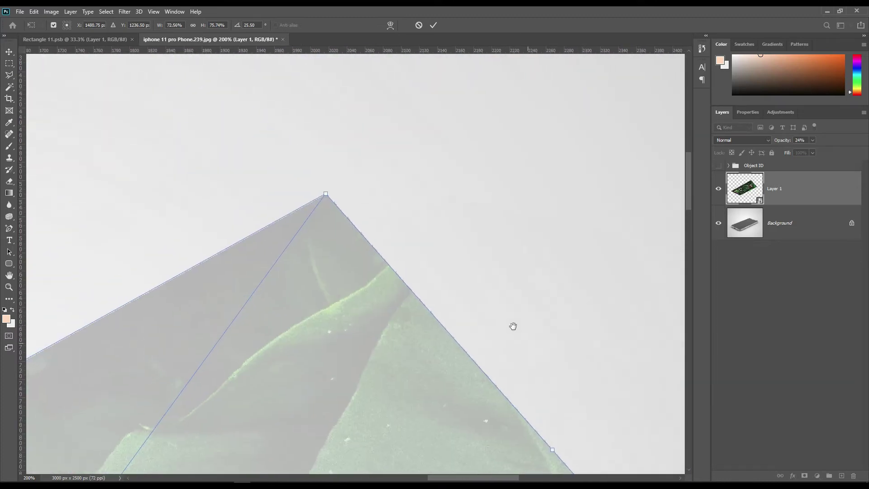
pyautogui.moveTo(328, 195); pyautogui.dragTo(186, 403)
pyautogui.moveTo(243, 371); pyautogui.dragTo(348, 142)
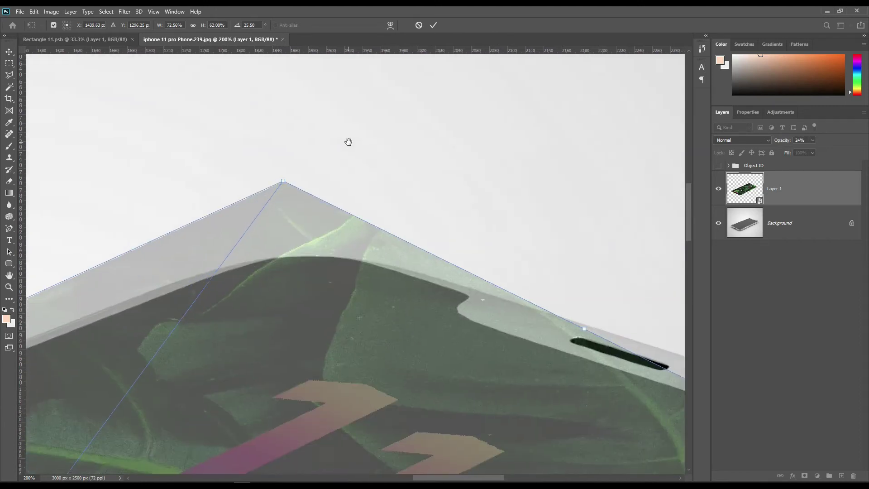
pyautogui.moveTo(284, 182); pyautogui.dragTo(299, 238)
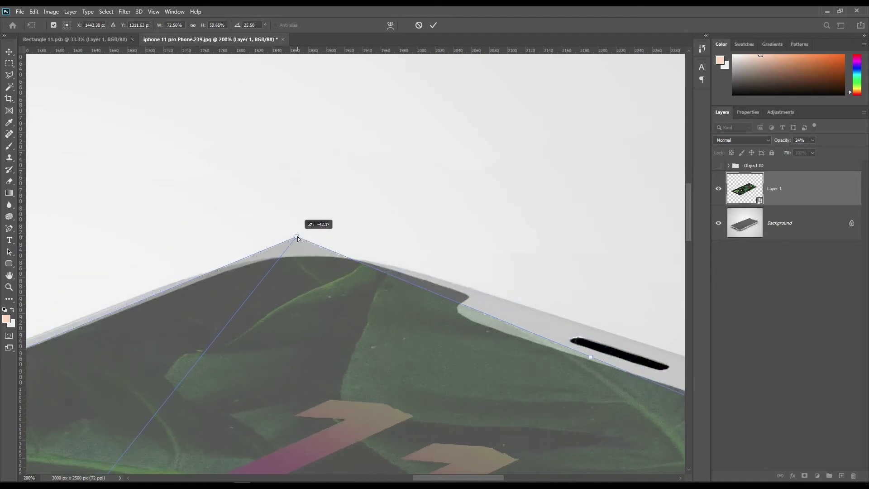
# Distort the artwork's right corner outward to cover the screen's right corner beyond the notch
pyautogui.moveTo(419, 252); pyautogui.dragTo(225, 157)
pyautogui.moveTo(626, 292); pyautogui.dragTo(353, 199)
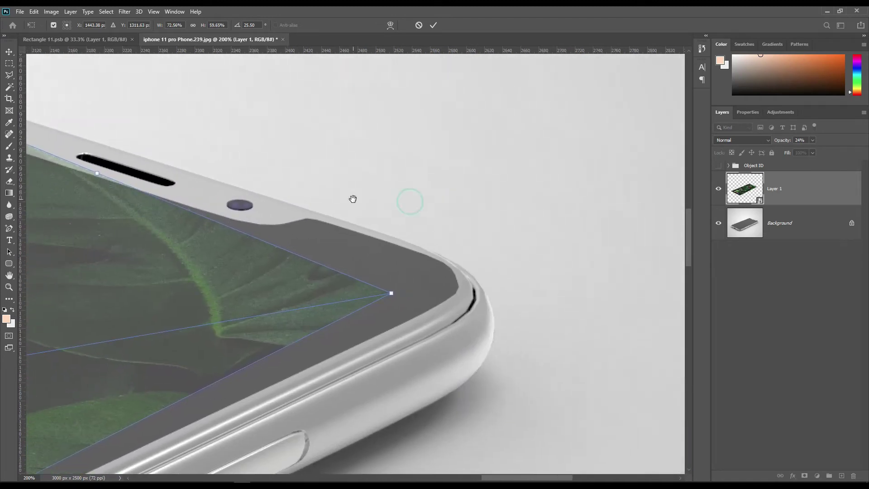
pyautogui.moveTo(391, 294); pyautogui.dragTo(512, 279)
pyautogui.moveTo(270, 285); pyautogui.dragTo(589, 116)
pyautogui.moveTo(243, 303); pyautogui.dragTo(625, 86)
pyautogui.moveTo(249, 279); pyautogui.dragTo(357, 249)
pyautogui.hotkey('ctrl', '0')
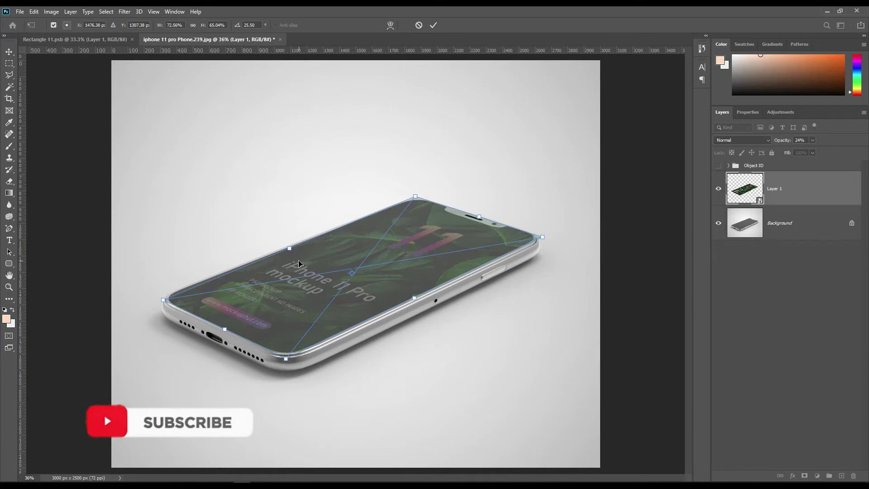
# Extend the artwork's left corner slightly beyond the phone so its long edge follows the screen's back edge
pyautogui.hotkey('ctrl', '+')
pyautogui.hotkey('ctrl', '+')
pyautogui.hotkey('ctrl', '+')
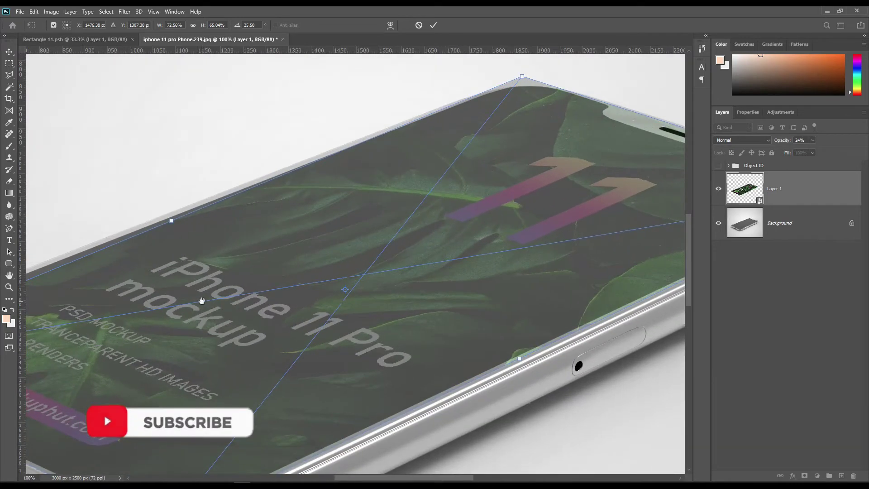
pyautogui.moveTo(198, 301); pyautogui.dragTo(485, 311)
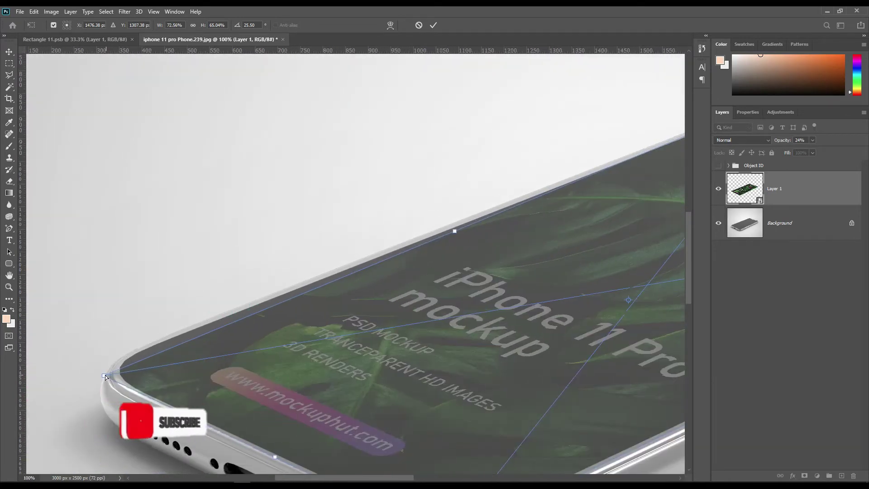
pyautogui.moveTo(105, 375); pyautogui.dragTo(88, 371)
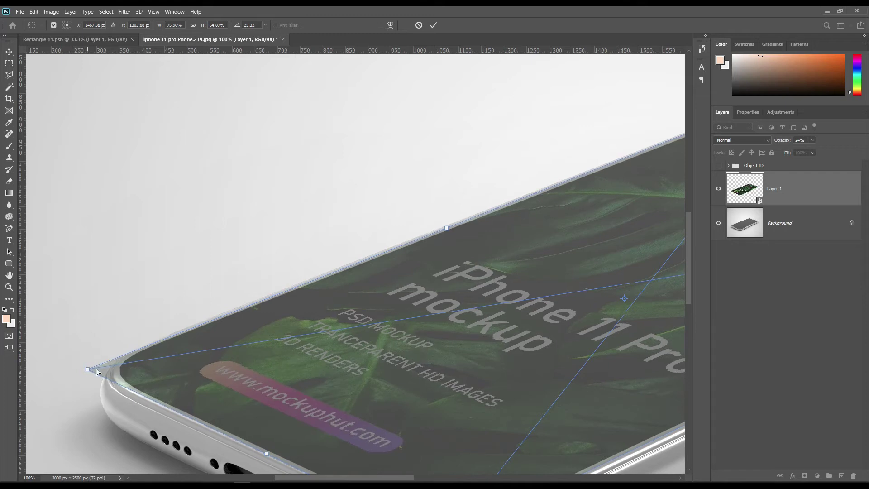
# Check the artwork's fit along the front edges, apply the transform and restore the layer's opacity to 100%
pyautogui.moveTo(487, 353); pyautogui.dragTo(223, 380)
pyautogui.moveTo(509, 402); pyautogui.dragTo(281, 309)
pyautogui.moveTo(424, 258); pyautogui.dragTo(605, 187)
pyautogui.moveTo(360, 277); pyautogui.dragTo(386, 279)
pyautogui.hotkey('ctrl', '0')
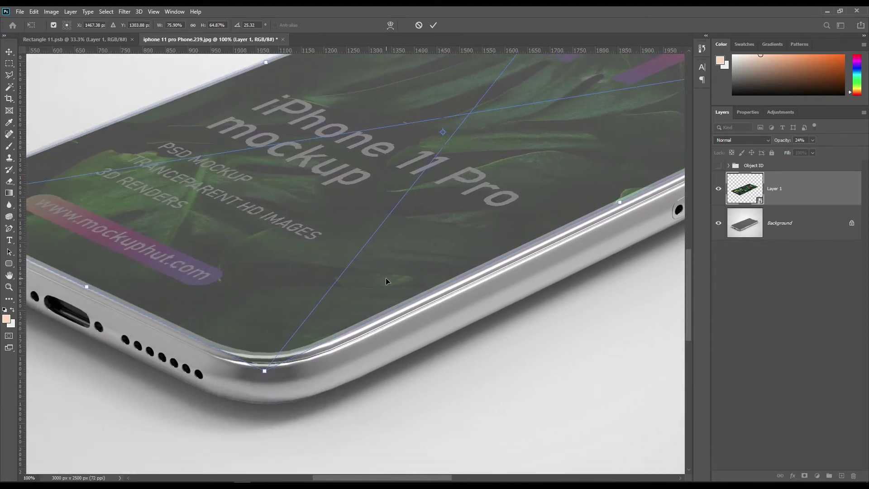
pyautogui.click(433, 25)
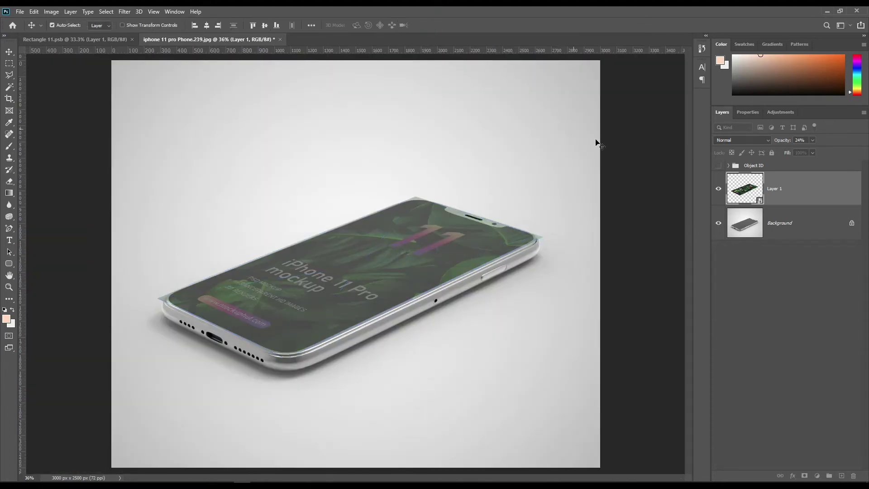
pyautogui.moveTo(781, 140); pyautogui.dragTo(868, 147)
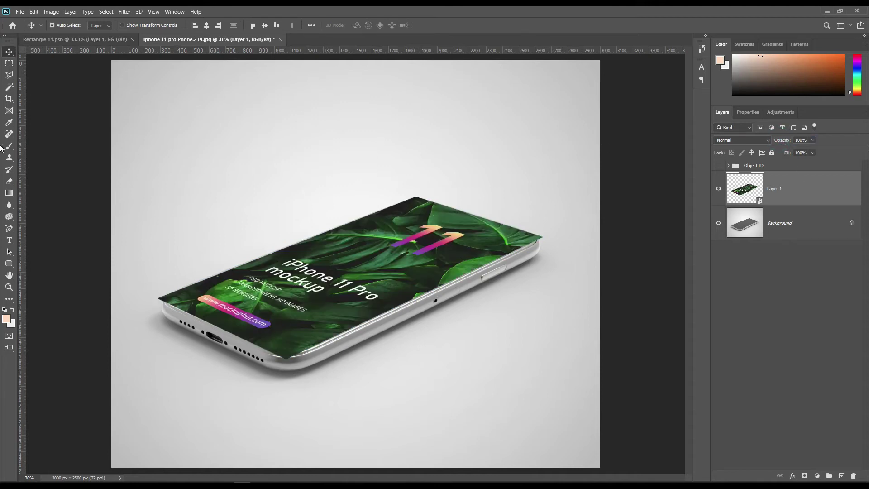
# Load the Shape 1 screen outline from the Object ID group as a selection and mask Layer 1 with it
pyautogui.click(728, 165)
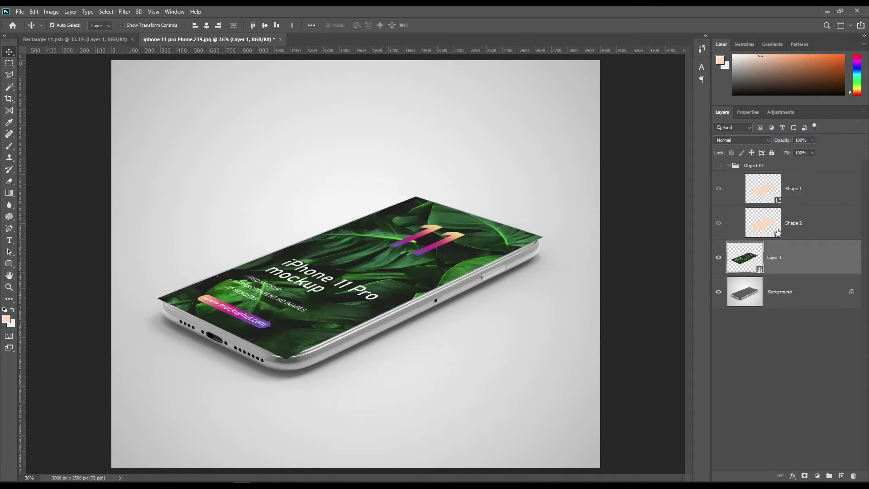
pyautogui.keyDown('ctrl'); pyautogui.click(777, 199); pyautogui.keyUp('ctrl')
pyautogui.click(805, 476)
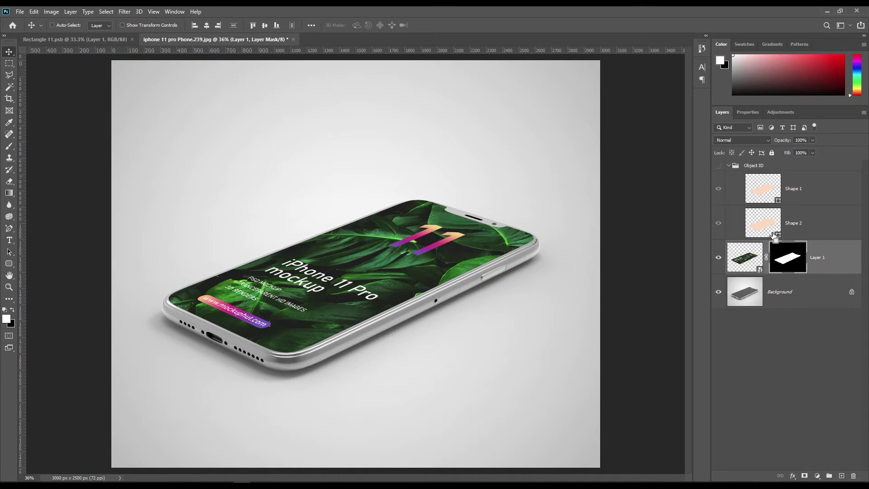
# Add a solid color fill of ffdbbe above the Background, masked to the Shape 2 body outline, and hide it
pyautogui.keyDown('ctrl'); pyautogui.click(777, 235); pyautogui.keyUp('ctrl')
pyautogui.click(792, 292)
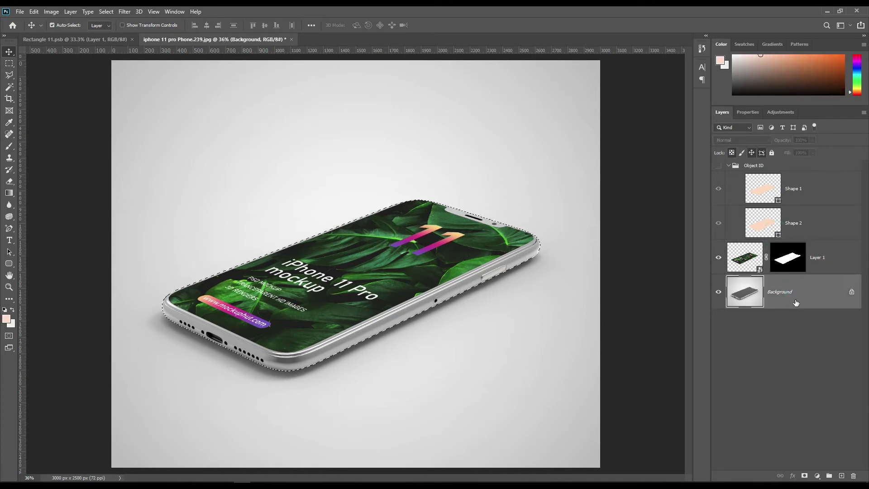
pyautogui.click(818, 477)
pyautogui.click(829, 315)
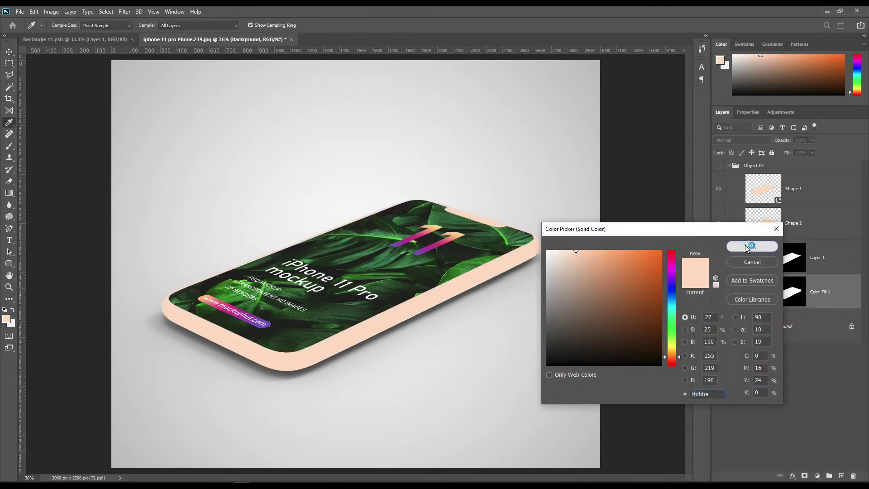
pyautogui.click(748, 247)
pyautogui.click(719, 292)
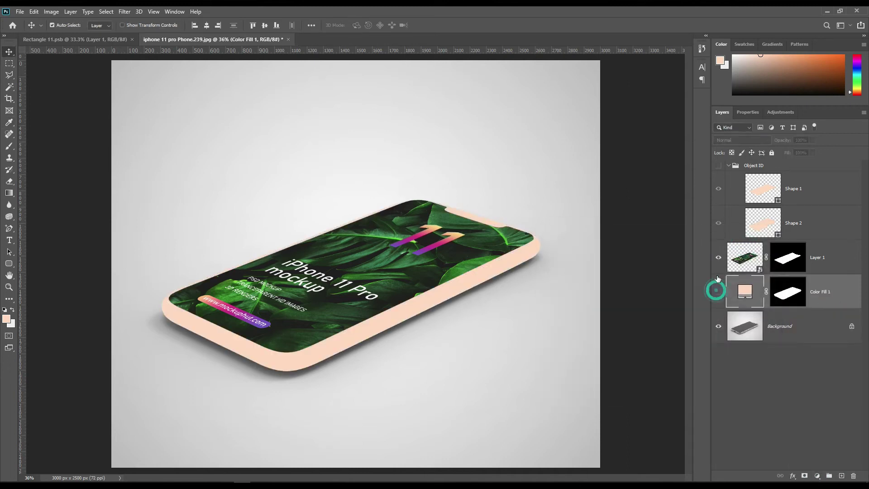
pyautogui.click(729, 165)
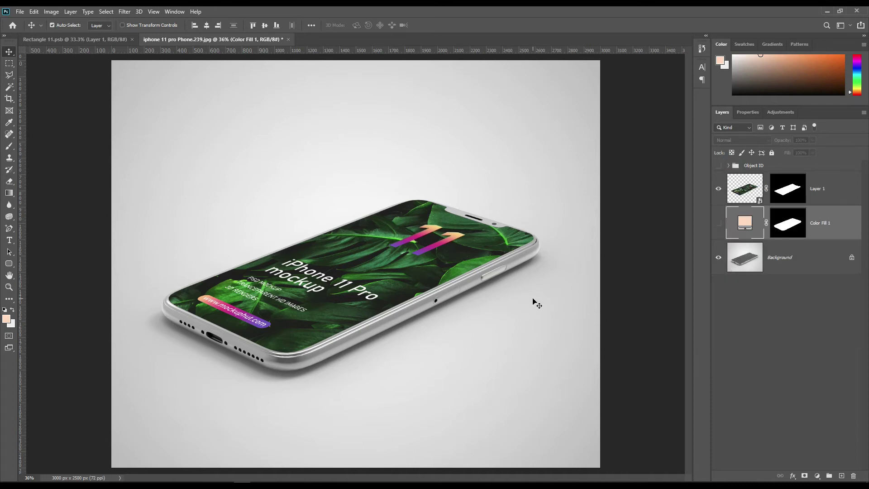
# Try to select the charging port opening on the phone's bottom edge with the Magic Wand
pyautogui.hotkey('ctrl', '+')
pyautogui.hotkey('ctrl', '+')
pyautogui.moveTo(227, 367); pyautogui.dragTo(394, 322)
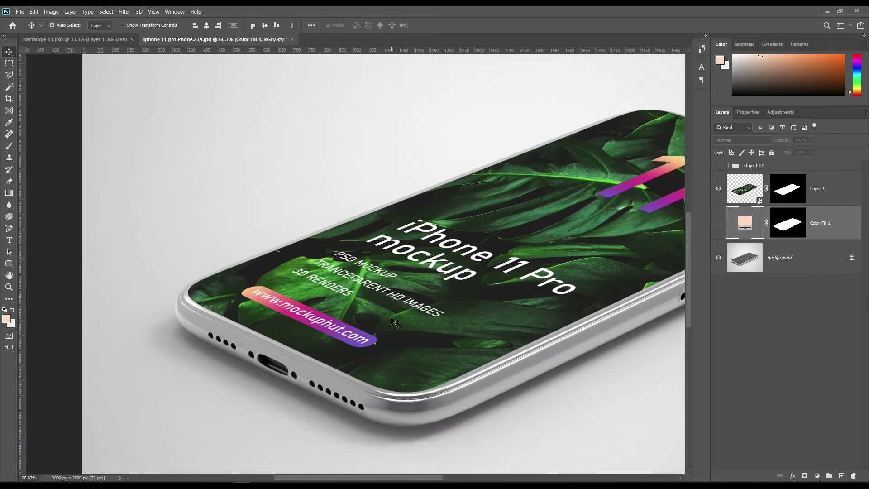
pyautogui.click(10, 86)
pyautogui.click(273, 365)
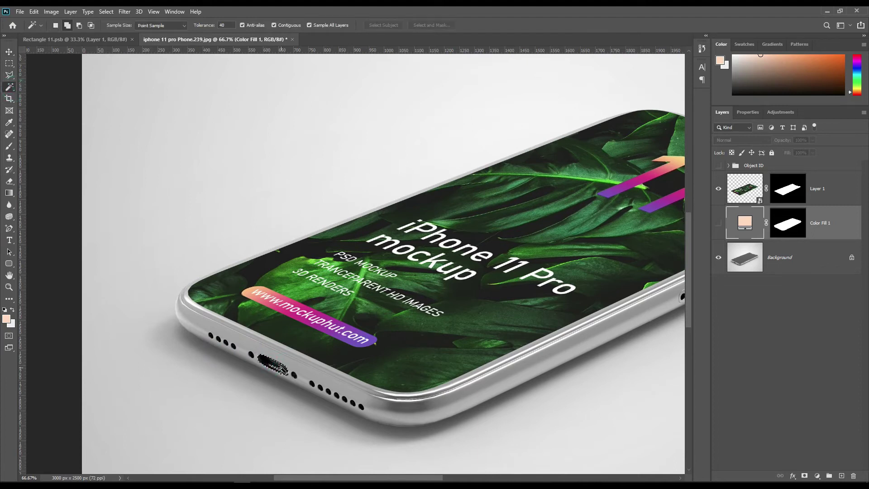
pyautogui.keyDown('shift'); pyautogui.click(277, 374); pyautogui.keyUp('shift')
pyautogui.hotkey('ctrl', '+')
pyautogui.hotkey('ctrl', '+')
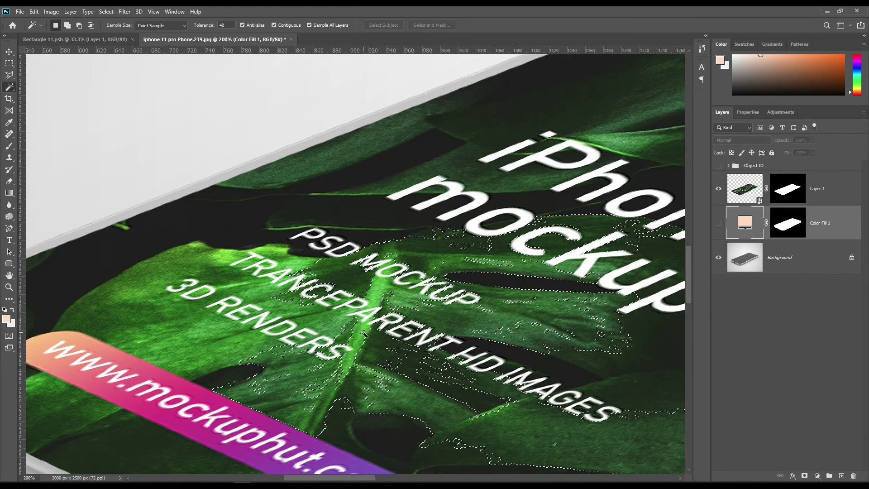
pyautogui.moveTo(324, 361); pyautogui.dragTo(390, 276)
pyautogui.moveTo(390, 275); pyautogui.dragTo(415, 272)
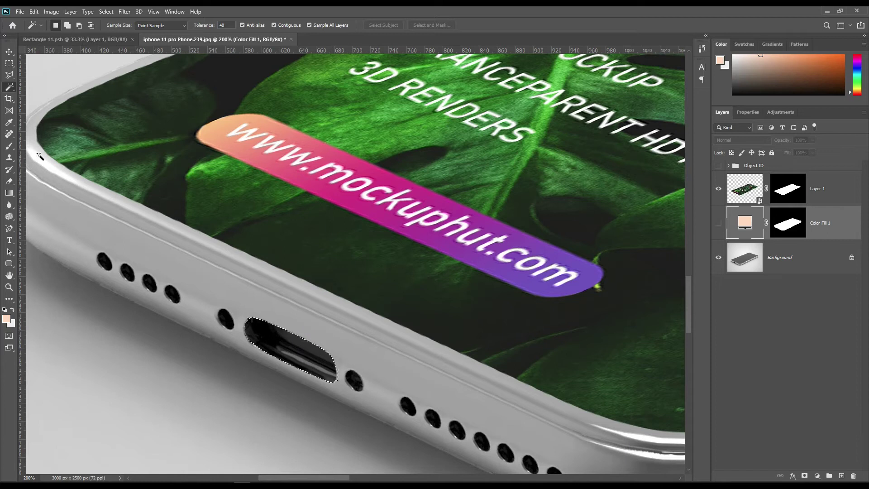
# Try to adjust the port selection with the Magic Wand and Quick Selection tools, then deselect
pyautogui.click(67, 25)
pyautogui.click(338, 375)
pyautogui.keyDown('alt'); pyautogui.click(346, 381); pyautogui.keyUp('alt')
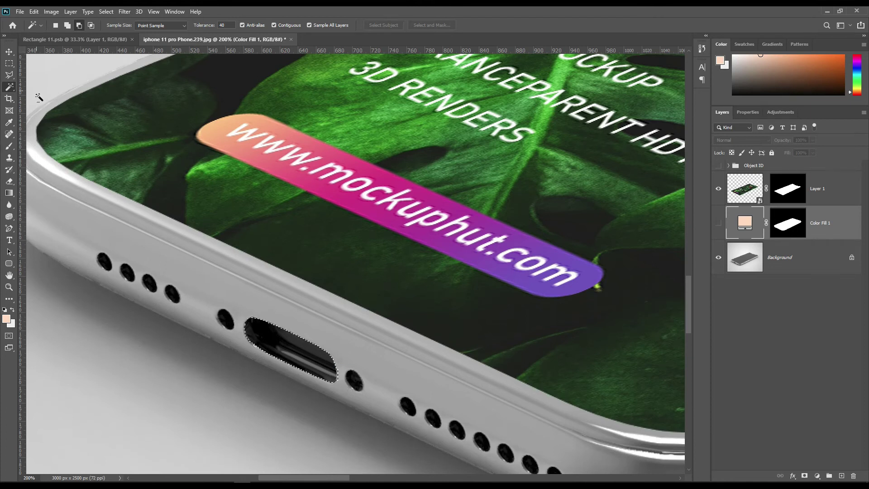
pyautogui.click(9, 86)
pyautogui.click(40, 95)
pyautogui.click(84, 25)
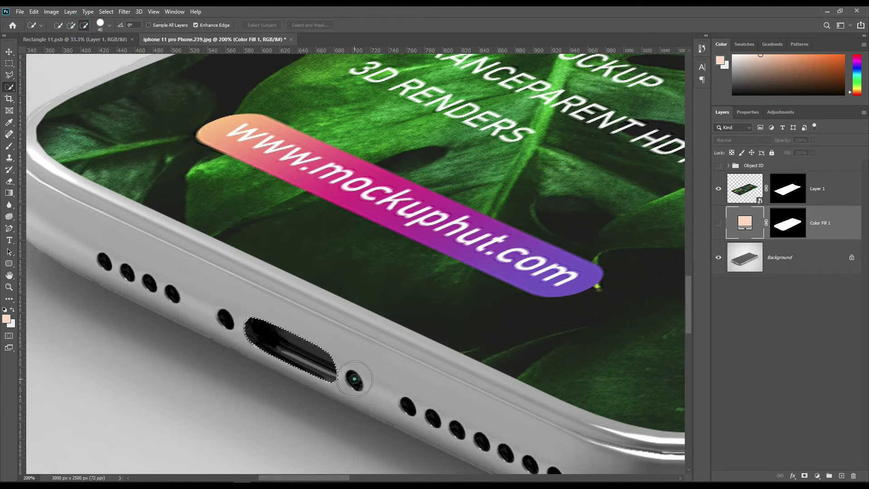
pyautogui.hotkey('ctrl', 'd')
# Add the notch's speaker slot and front camera to the charging port selection with the Magic Wand at tolerance 40
pyautogui.moveTo(556, 227); pyautogui.dragTo(359, 440)
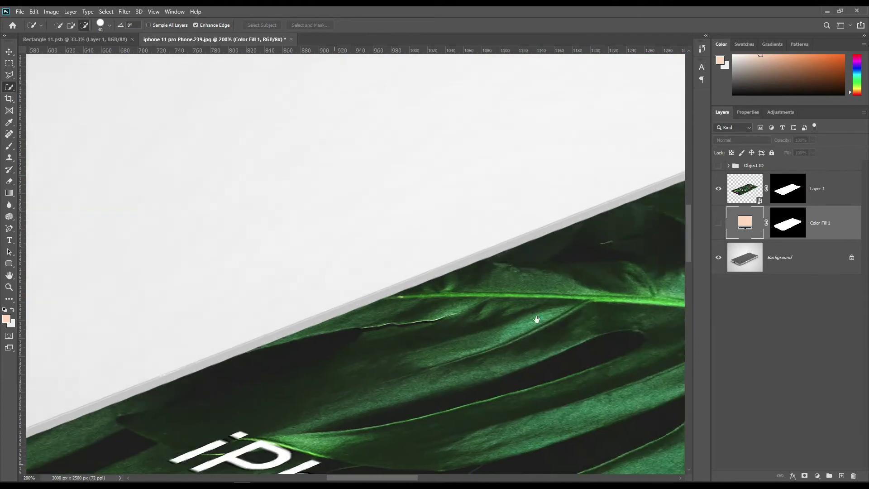
pyautogui.moveTo(536, 320); pyautogui.dragTo(295, 342)
pyautogui.moveTo(357, 365); pyautogui.dragTo(209, 339)
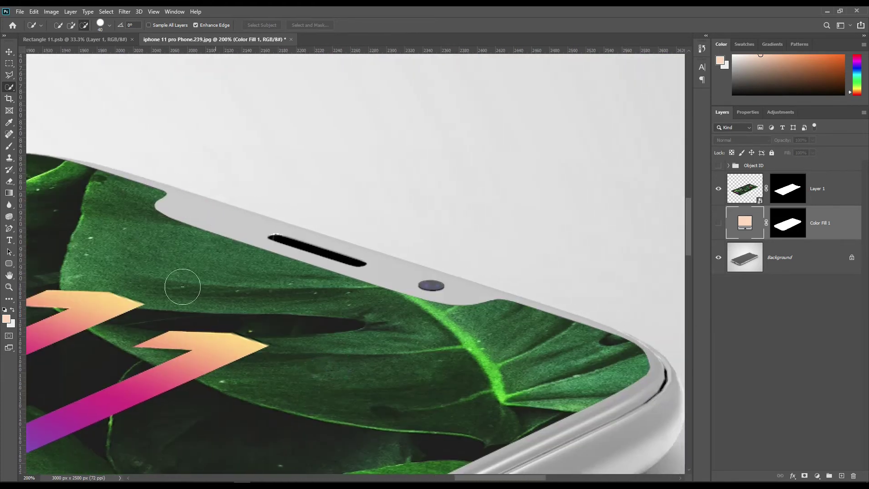
pyautogui.rightClick(9, 86)
pyautogui.click(42, 103)
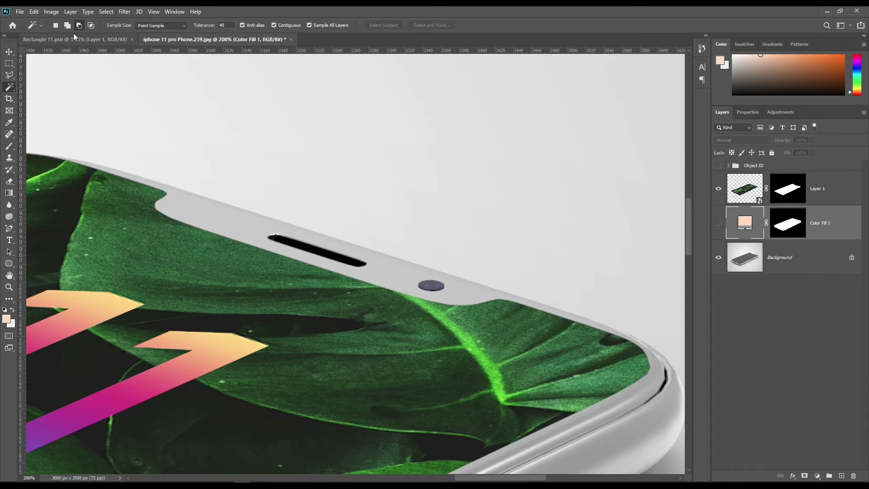
pyautogui.click(314, 250)
pyautogui.keyDown('shift'); pyautogui.click(431, 286); pyautogui.keyUp('shift')
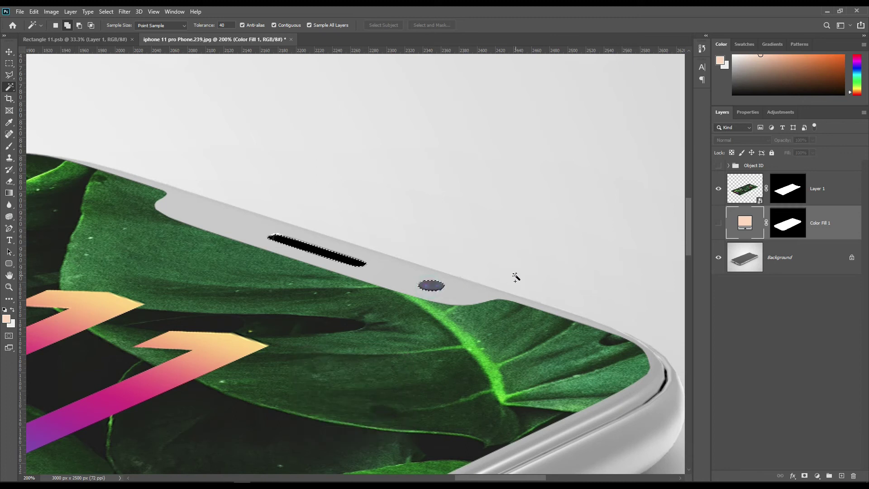
# Show Color Fill 1 and fill the selected port, speaker slot and camera areas with black in its mask
pyautogui.hotkey('ctrl', '0')
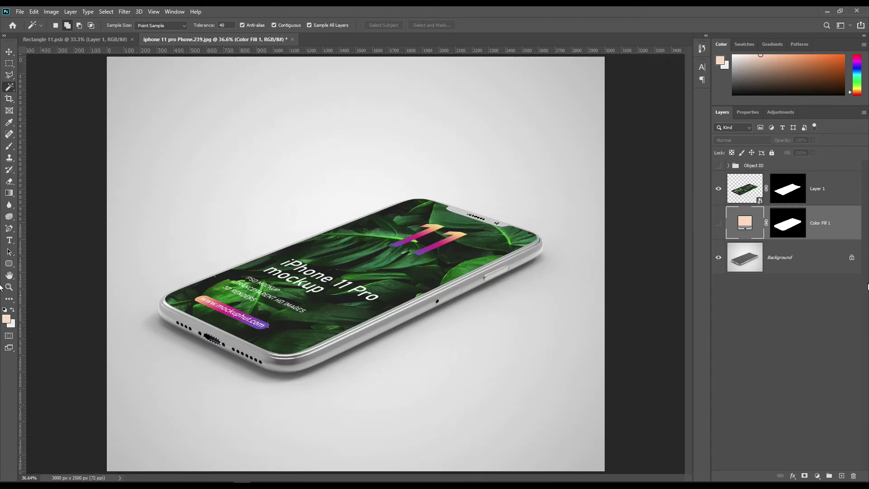
pyautogui.click(719, 223)
pyautogui.click(788, 222)
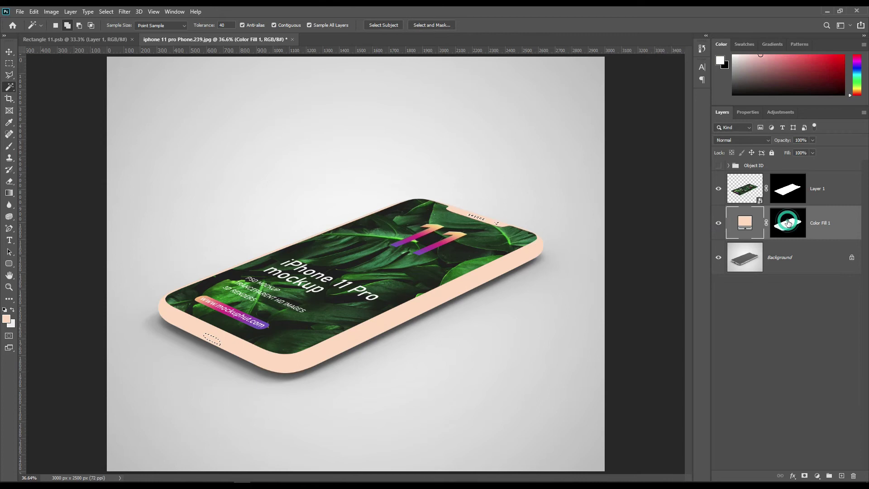
pyautogui.hotkey('ctrl', 'BackSpace')
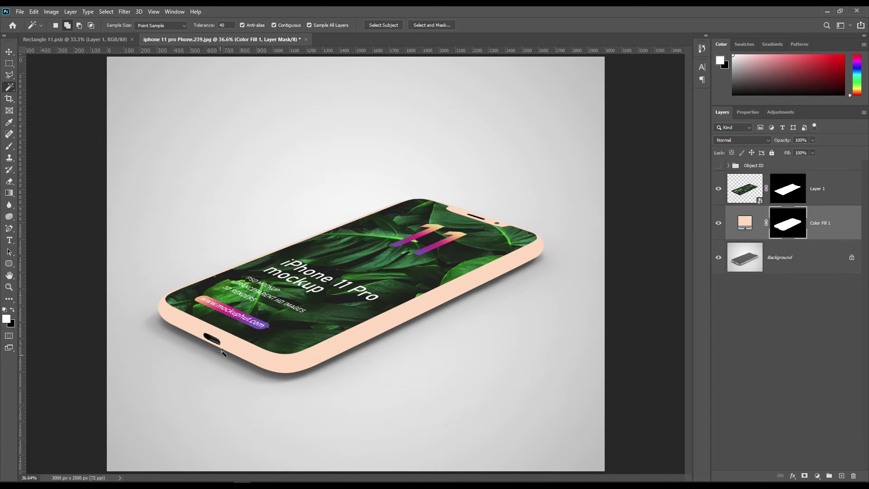
pyautogui.click(837, 231)
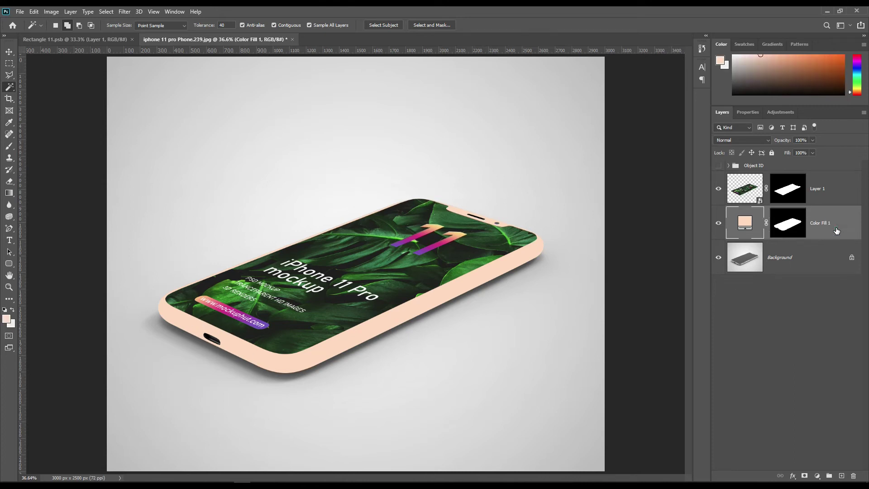
# Copy the phone body from the Background to a new layer using Color Fill 1's mask, and place it above Layer 1
pyautogui.keyDown('ctrl'); pyautogui.click(789, 227); pyautogui.keyUp('ctrl')
pyautogui.click(786, 258)
pyautogui.hotkey('ctrl', 'j')
pyautogui.click(786, 258)
pyautogui.moveTo(785, 258); pyautogui.dragTo(807, 179)
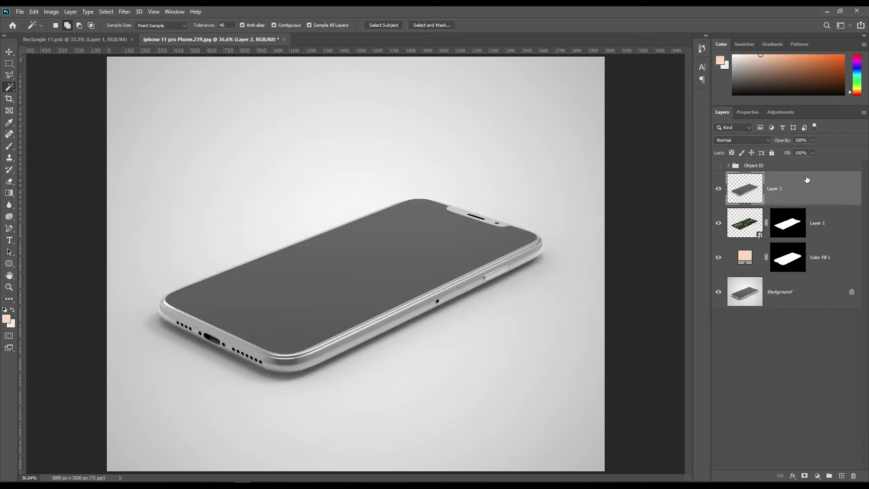
# Delete the screen area from the copied body layer using the outline of Layer 1's mask, then deselect
pyautogui.keyDown('ctrl'); pyautogui.click(784, 224); pyautogui.keyUp('ctrl')
pyautogui.click(795, 188)
pyautogui.press('Delete')
pyautogui.hotkey('ctrl', 'd')
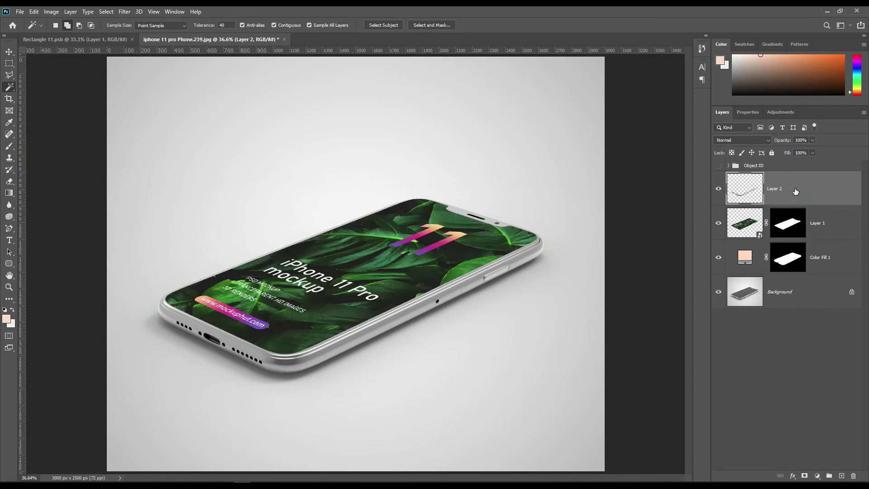
# Duplicate the body layer twice and rename the lowest of the three Shadow
pyautogui.hotkey('ctrl', 'j')
pyautogui.hotkey('ctrl', 'j')
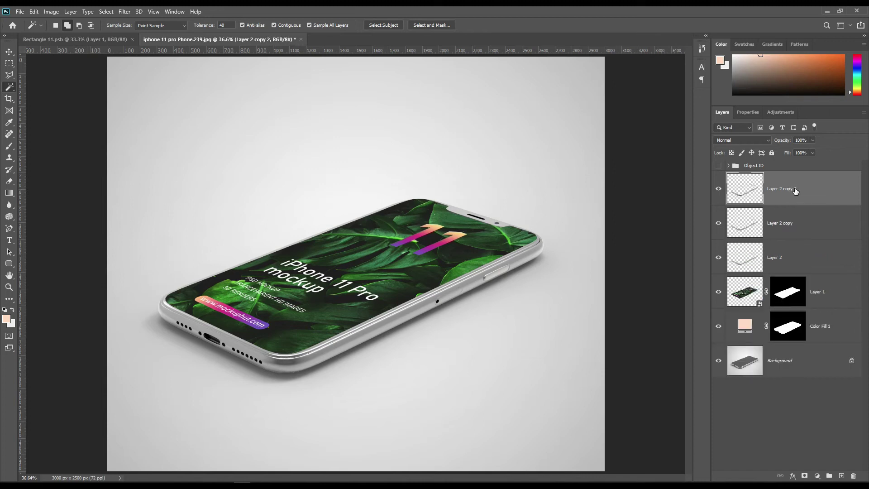
pyautogui.doubleClick(777, 258)
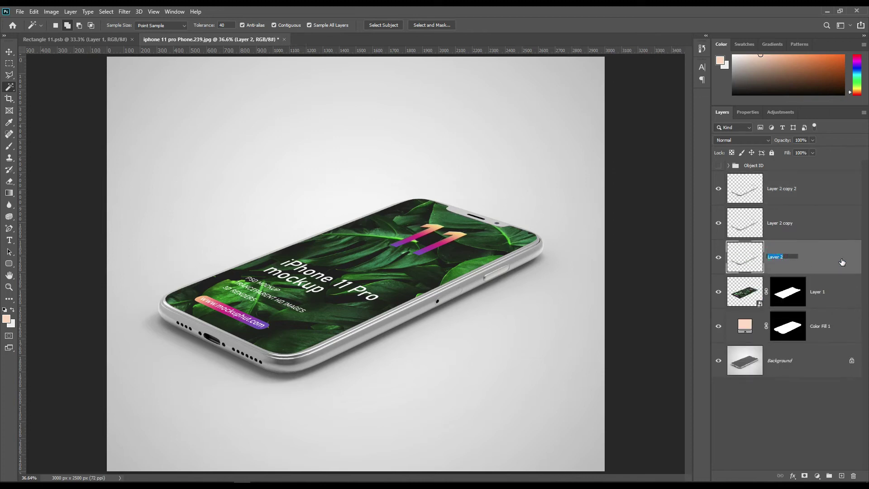
pyautogui.click(842, 263)
# Rename the middle body copy Midtone and the uppermost one Light
pyautogui.doubleClick(781, 223)
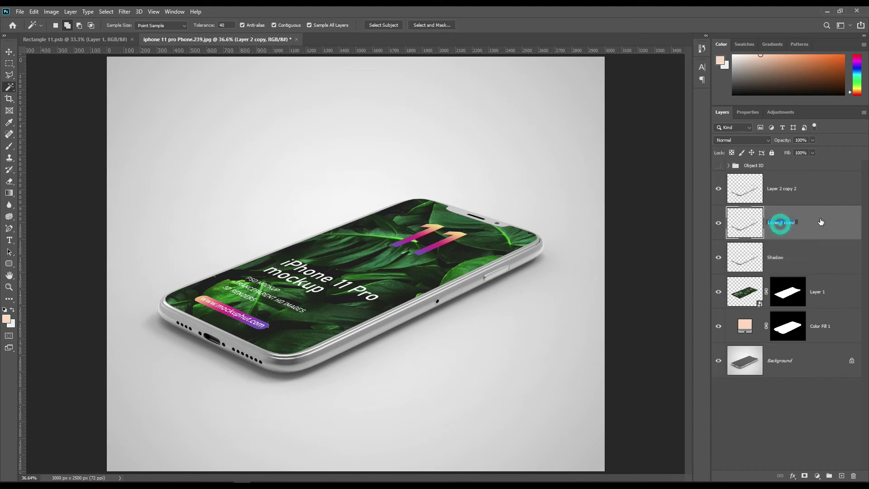
pyautogui.write('Midtone')
pyautogui.click(821, 222)
pyautogui.doubleClick(786, 189)
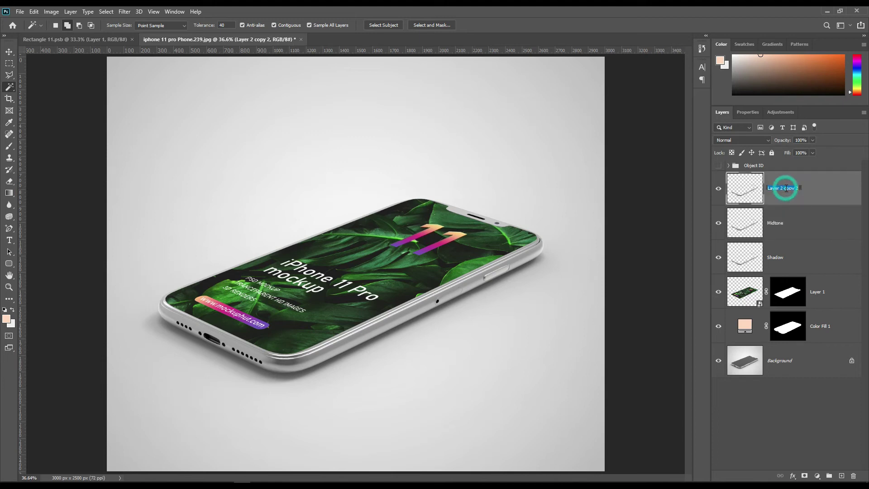
pyautogui.write('Ligh')
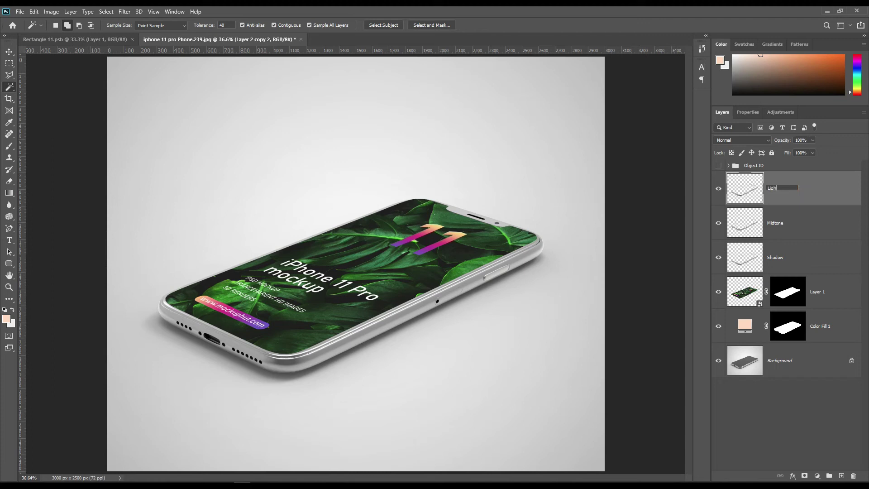
pyautogui.write('t')
pyautogui.press('Return')
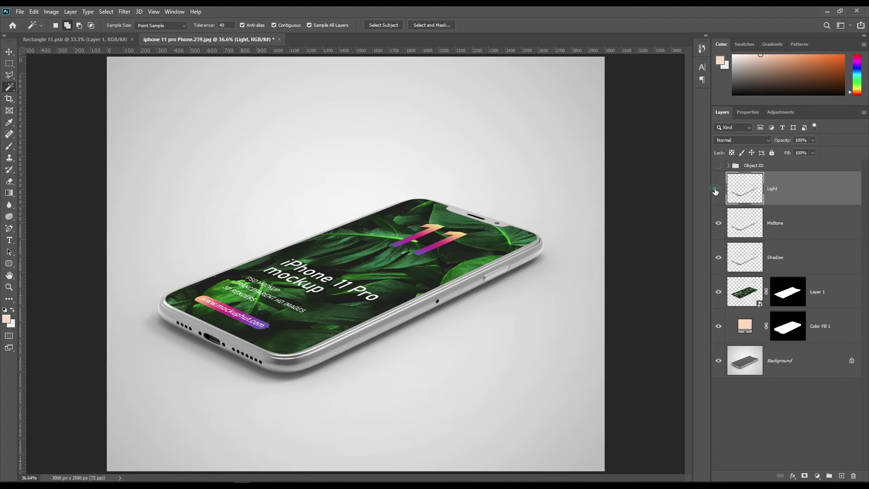
# Set the Shadow layer's blend mode to Linear Burn with the Light and Midtone layers hidden
pyautogui.click(799, 259)
pyautogui.click(764, 140)
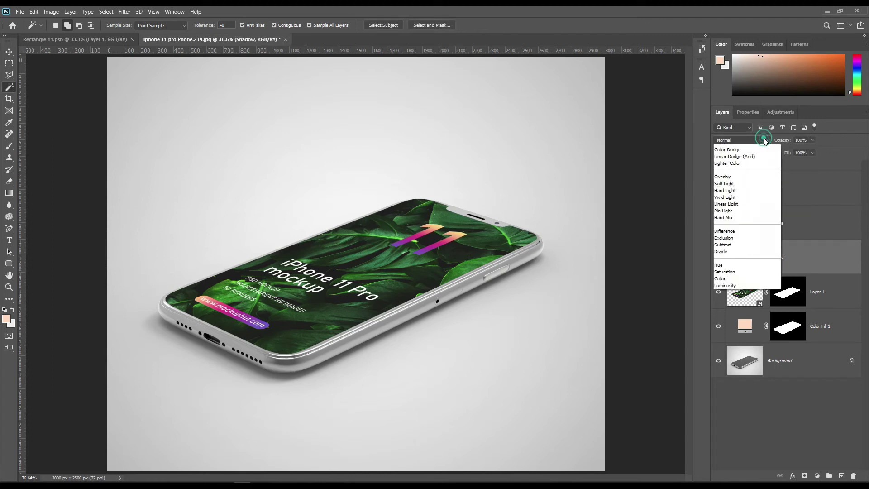
pyautogui.click(749, 189)
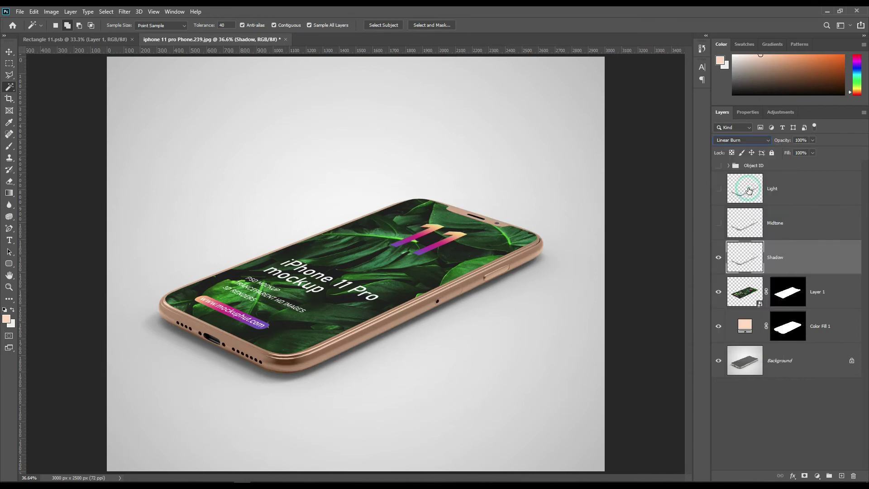
# Show the Midtone layer and set its blend mode to Linear Dodge (Add)
pyautogui.click(719, 223)
pyautogui.click(784, 224)
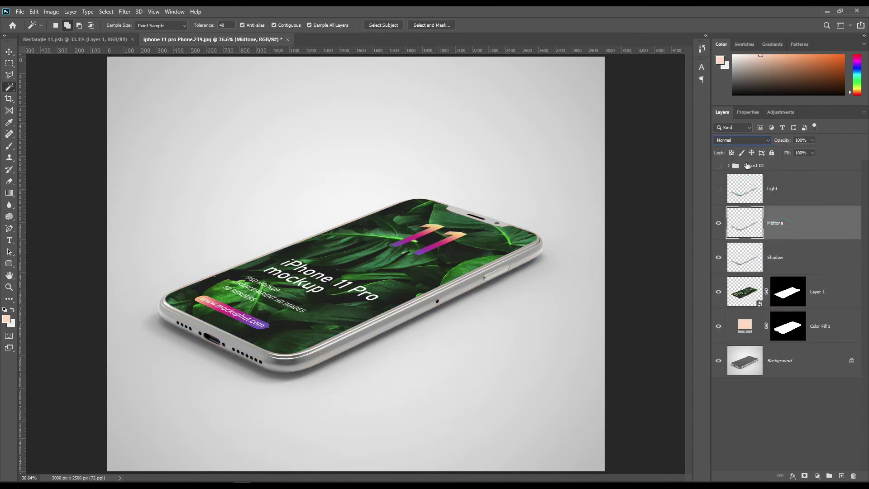
pyautogui.click(742, 140)
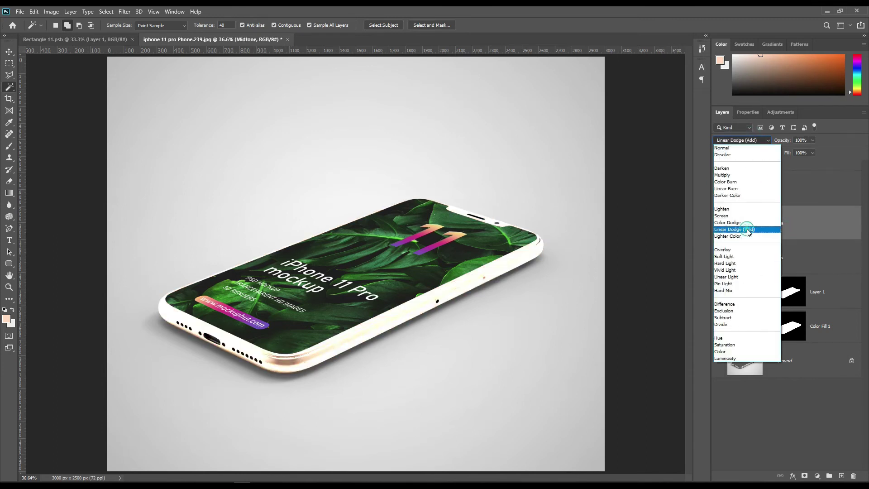
pyautogui.click(748, 230)
# Apply Levels to the Midtone layer with input black at 155 and output white at 102, and compare the effect
pyautogui.click(51, 12)
pyautogui.moveTo(78, 33)
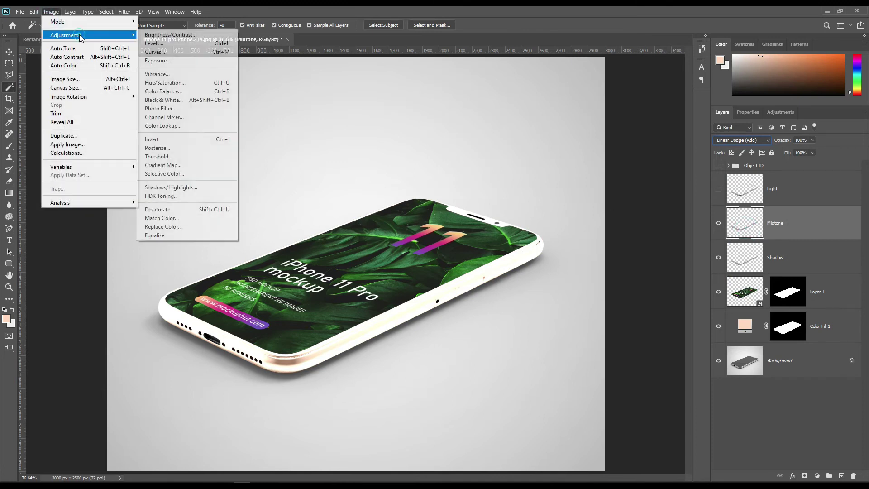
pyautogui.click(159, 42)
pyautogui.moveTo(652, 205); pyautogui.dragTo(717, 204)
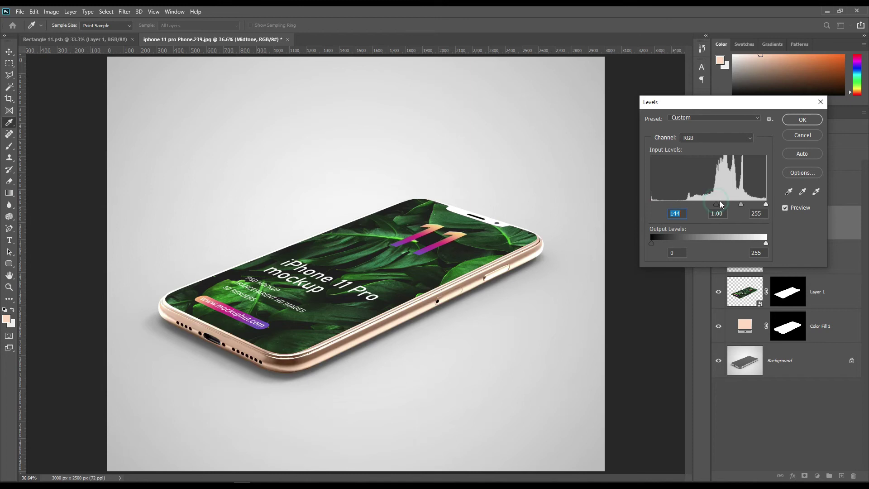
pyautogui.moveTo(720, 204); pyautogui.dragTo(724, 204)
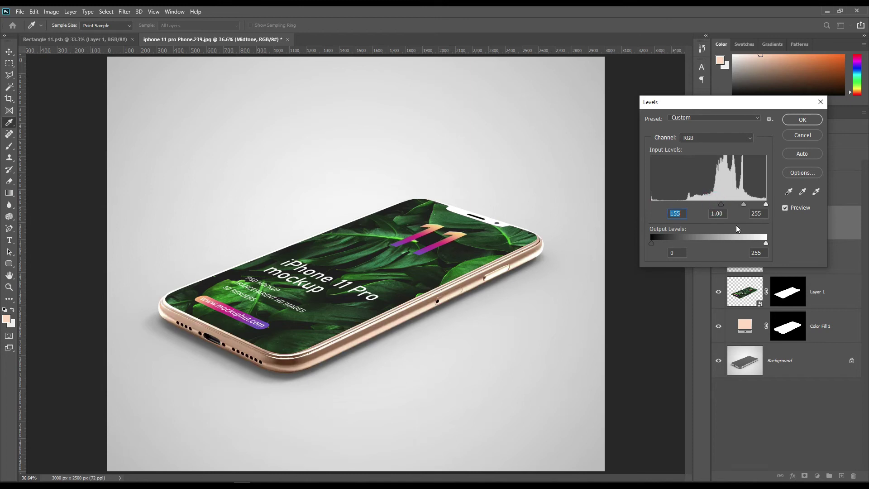
pyautogui.moveTo(766, 243); pyautogui.dragTo(698, 244)
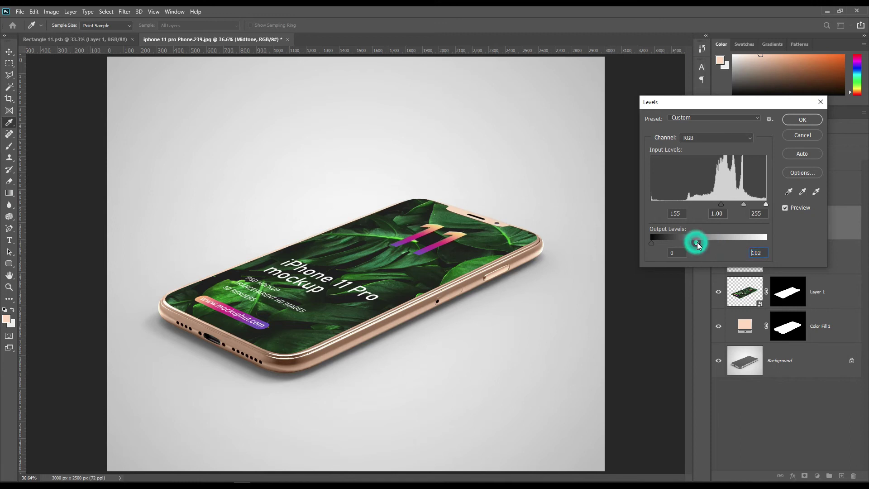
pyautogui.click(799, 120)
pyautogui.click(718, 223)
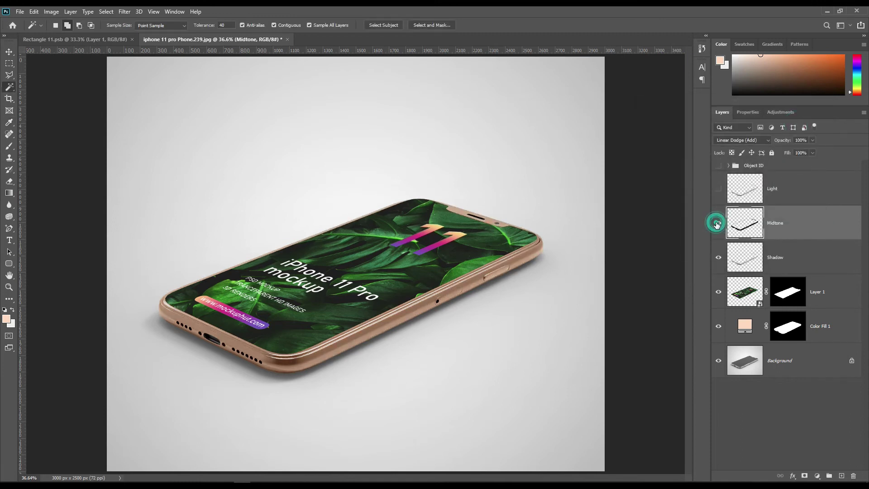
# Show the Light layer and set its blend mode to Screen
pyautogui.click(719, 188)
pyautogui.click(774, 190)
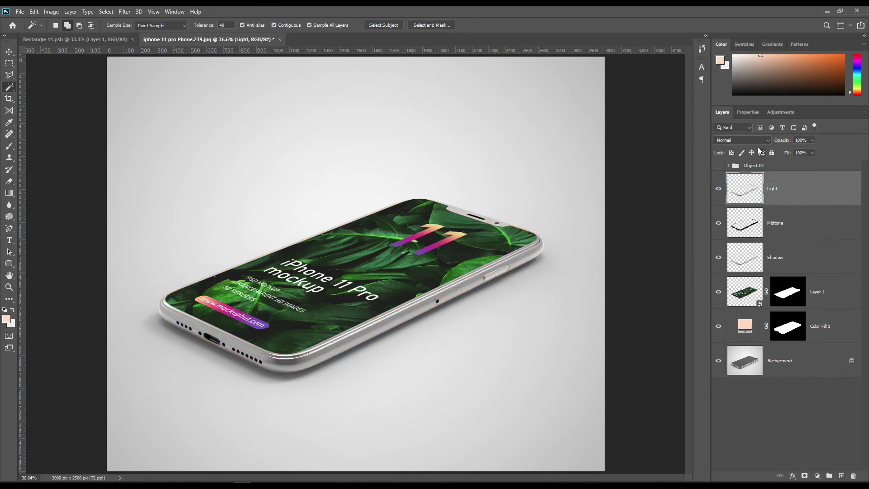
pyautogui.click(743, 140)
pyautogui.click(739, 219)
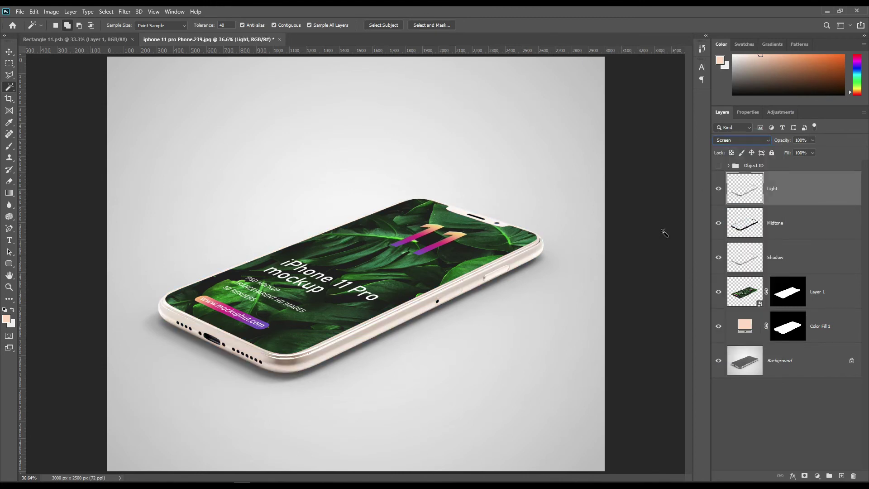
# Apply Levels to the Light layer with input black at 182 and output white at 183, and compare the effect
pyautogui.click(51, 11)
pyautogui.moveTo(77, 36)
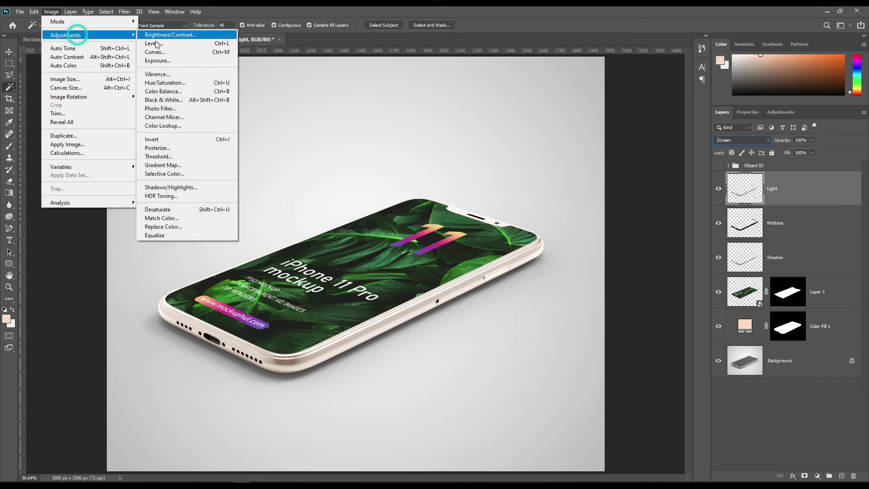
pyautogui.click(159, 43)
pyautogui.moveTo(653, 205); pyautogui.dragTo(733, 202)
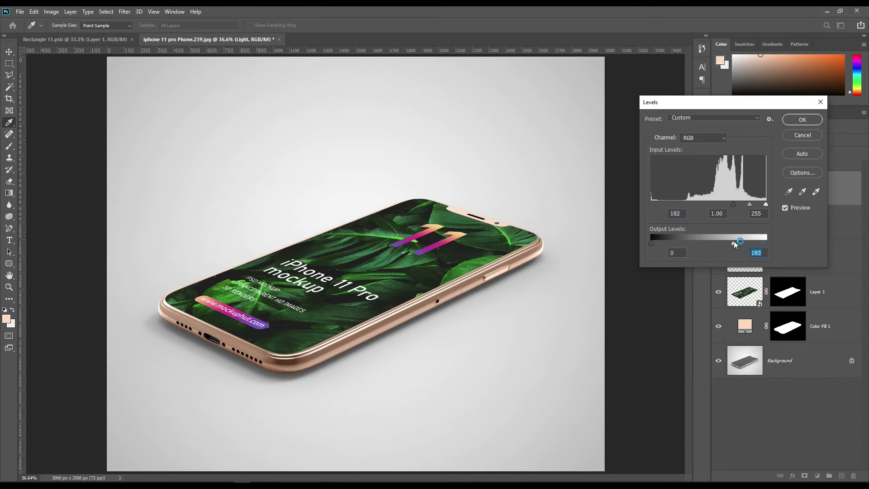
pyautogui.click(801, 119)
pyautogui.click(718, 190)
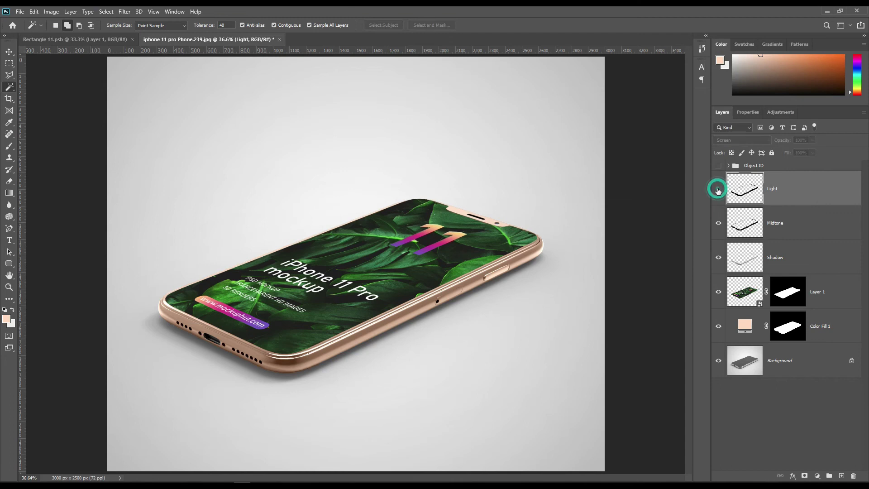
pyautogui.click(718, 190)
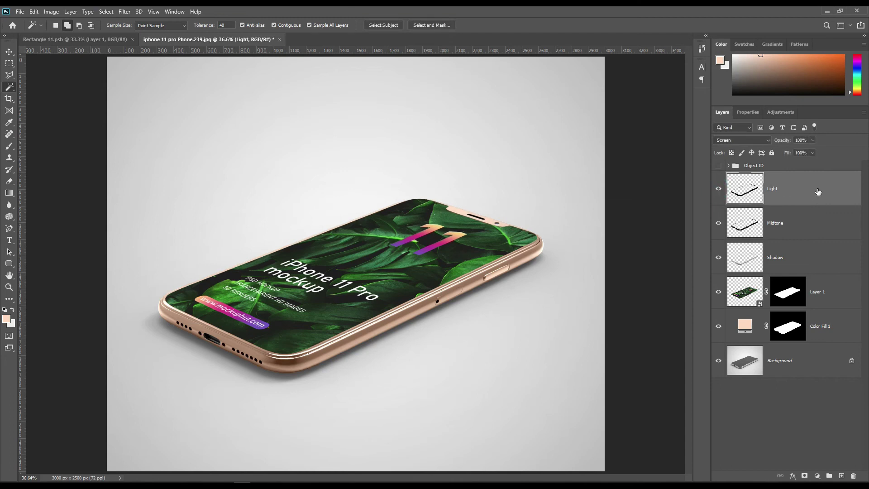
# Copy the screen area from the Background to a new layer using Layer 1's mask, and place it above Layer 1
pyautogui.keyDown('shift'); pyautogui.click(803, 258); pyautogui.keyUp('shift')
pyautogui.moveTo(803, 258); pyautogui.dragTo(818, 264)
pyautogui.keyDown('ctrl'); pyautogui.click(788, 297); pyautogui.keyUp('ctrl')
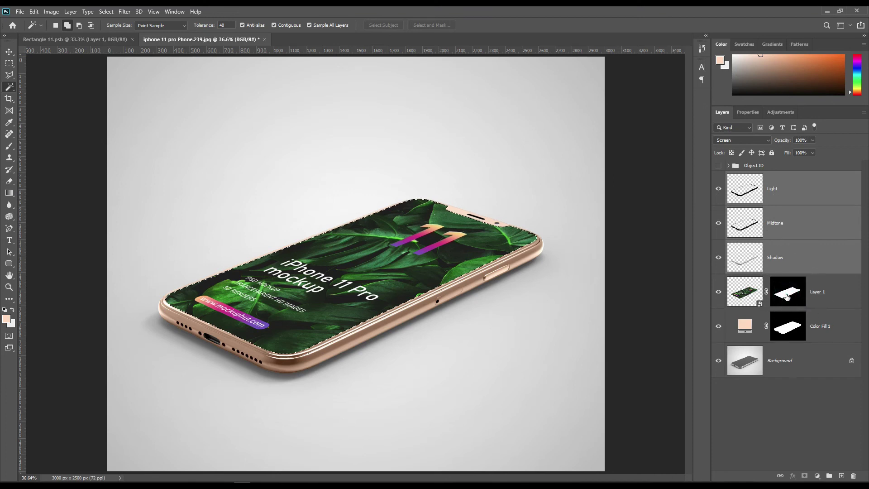
pyautogui.click(817, 293)
pyautogui.click(801, 368)
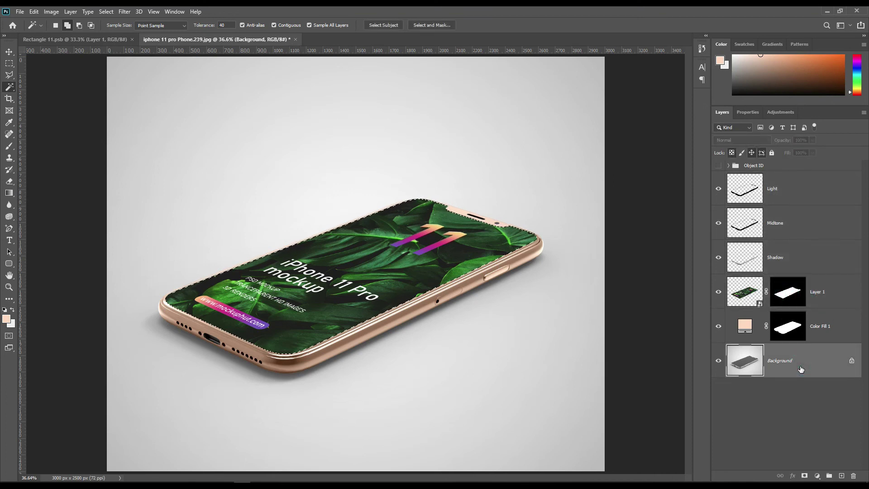
pyautogui.hotkey('ctrl', 'shift', 'alt', 'n')
pyautogui.hotkey('alt', 'BackSpace')
pyautogui.hotkey('ctrl', 'd')
pyautogui.moveTo(792, 373); pyautogui.dragTo(806, 286)
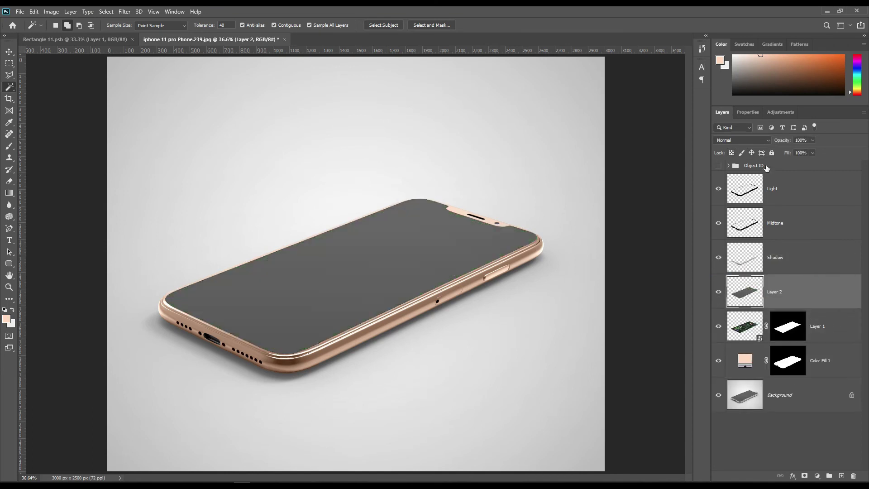
# Set Layer 2's blend mode to Screen and group it with the Shadow, Midtone and Light layers
pyautogui.click(756, 140)
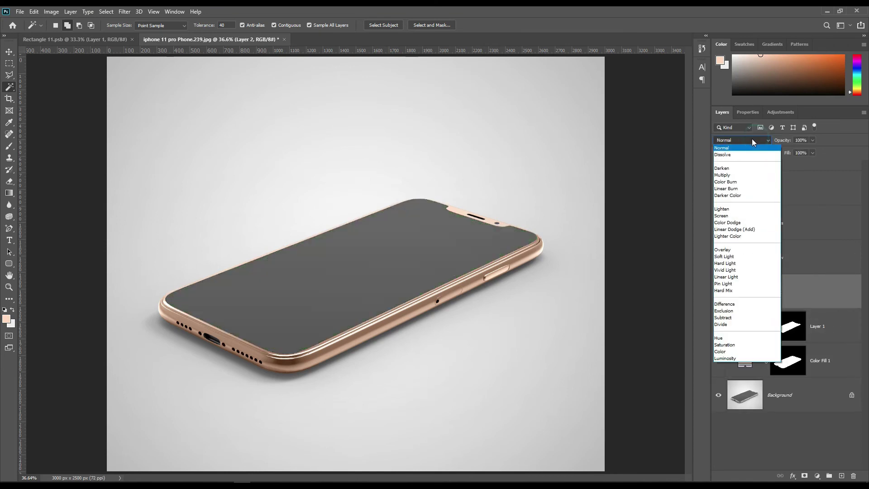
pyautogui.click(735, 216)
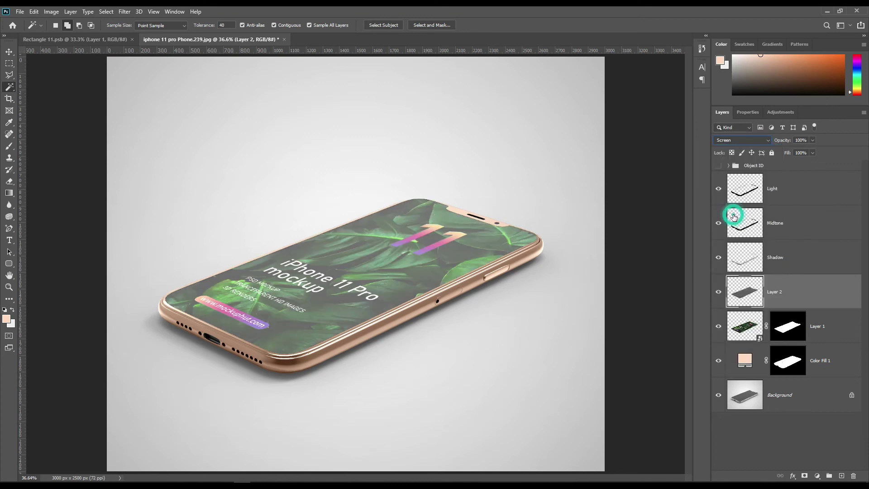
pyautogui.keyDown('shift'); pyautogui.click(795, 194); pyautogui.keyUp('shift')
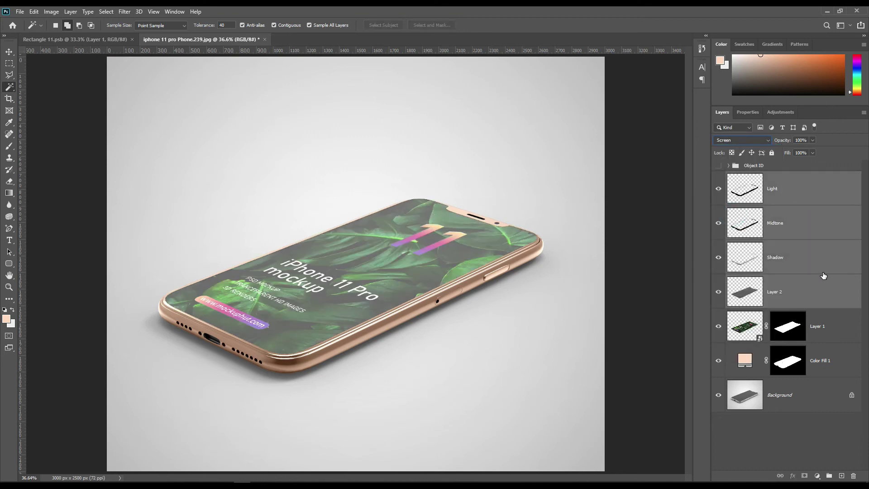
pyautogui.moveTo(813, 291); pyautogui.dragTo(829, 474)
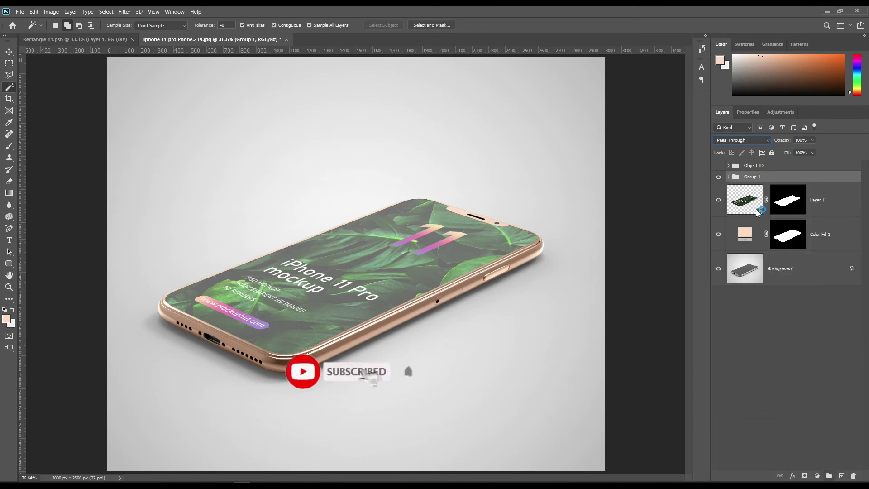
# Reduce the opacity of Layer 2 inside the new group to 69% and rename the group FX
pyautogui.click(728, 177)
pyautogui.click(799, 312)
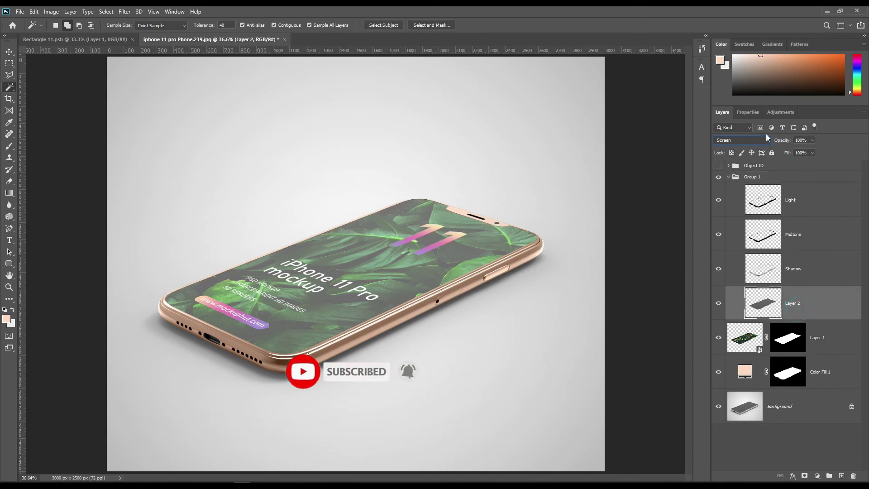
pyautogui.moveTo(788, 141); pyautogui.dragTo(781, 144)
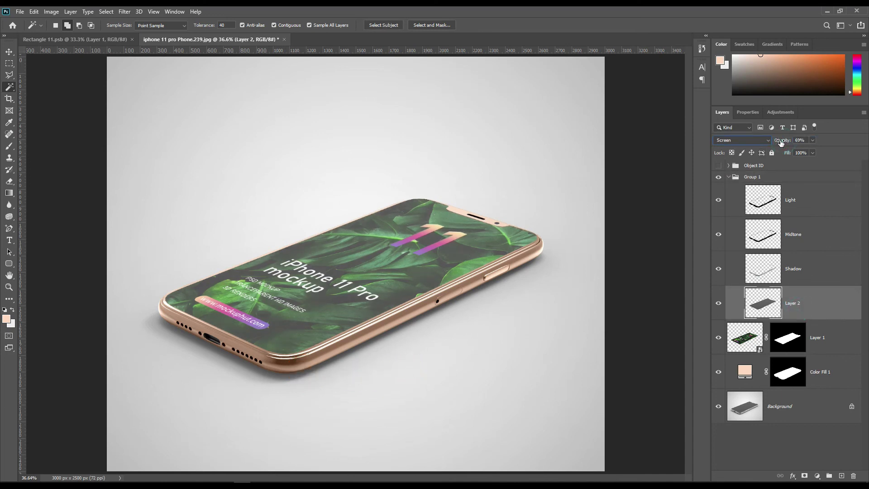
pyautogui.click(728, 176)
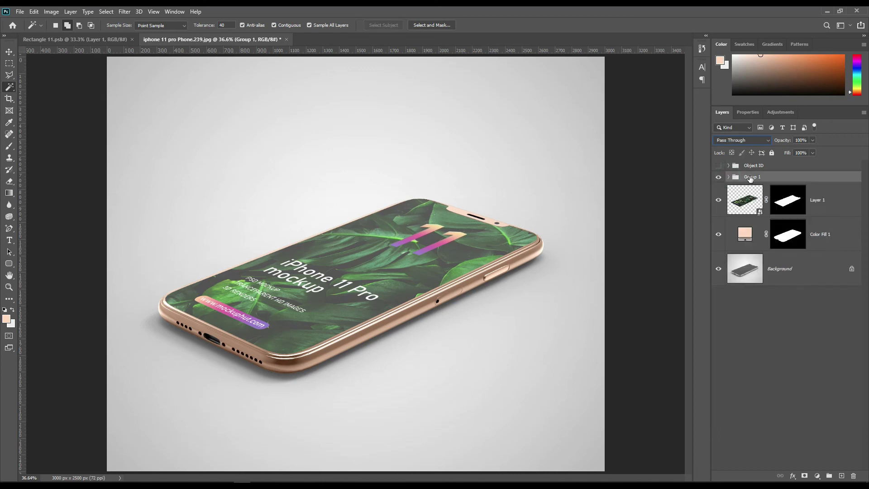
pyautogui.doubleClick(753, 177)
pyautogui.click(808, 178)
# With the Background layer active, load the phone outline from Shape 2 as a selection and invert it
pyautogui.click(792, 269)
pyautogui.moveTo(790, 271); pyautogui.dragTo(789, 238)
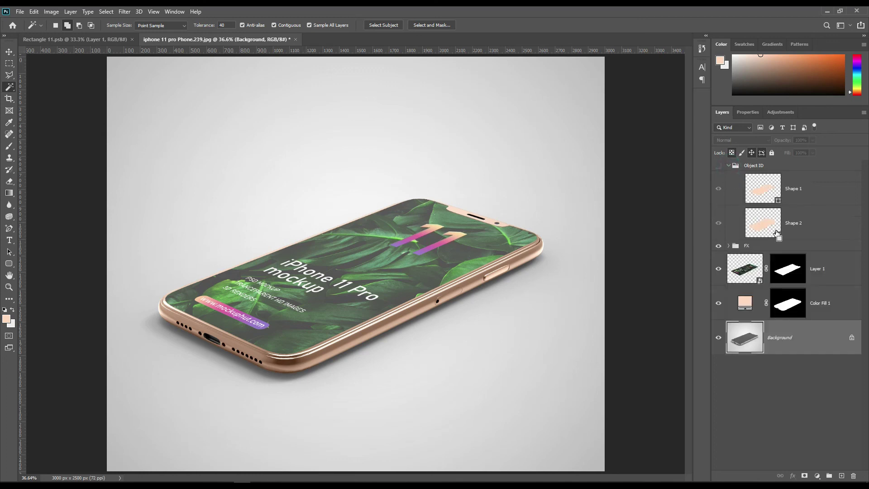
pyautogui.keyDown('ctrl'); pyautogui.click(778, 233); pyautogui.keyUp('ctrl')
pyautogui.click(728, 165)
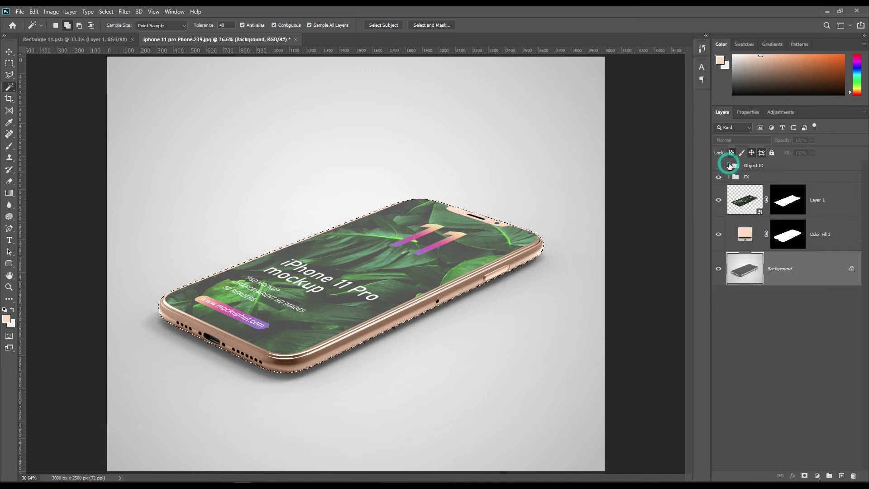
pyautogui.click(107, 12)
pyautogui.click(114, 47)
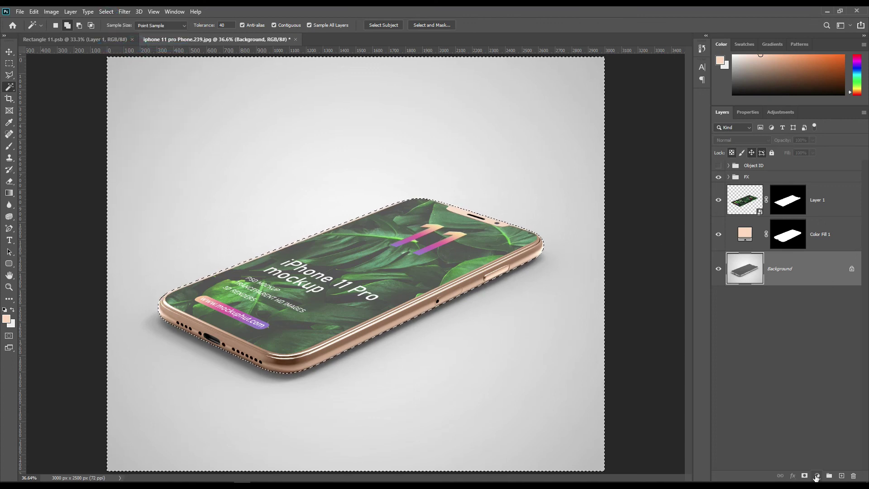
# Add a solid color fill layer in eeeeee for the area around the phone and set its blend mode to Linear Burn
pyautogui.rightClick(822, 312)
pyautogui.click(823, 319)
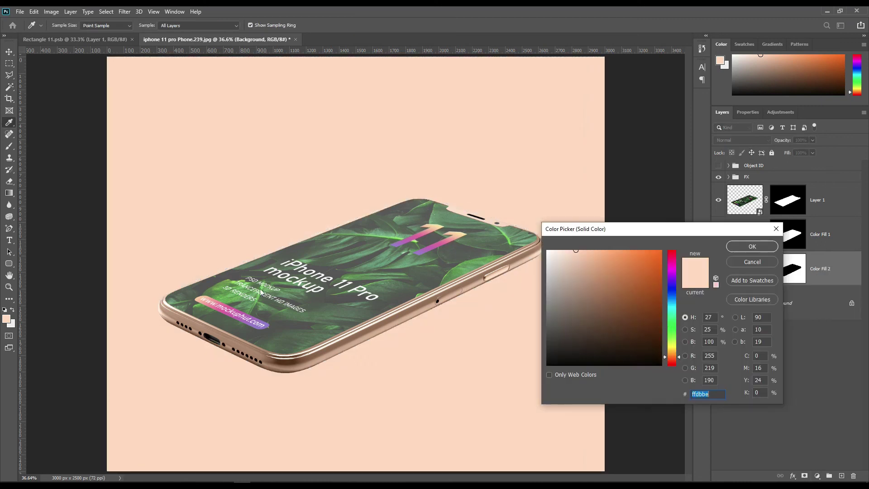
pyautogui.click(14, 322)
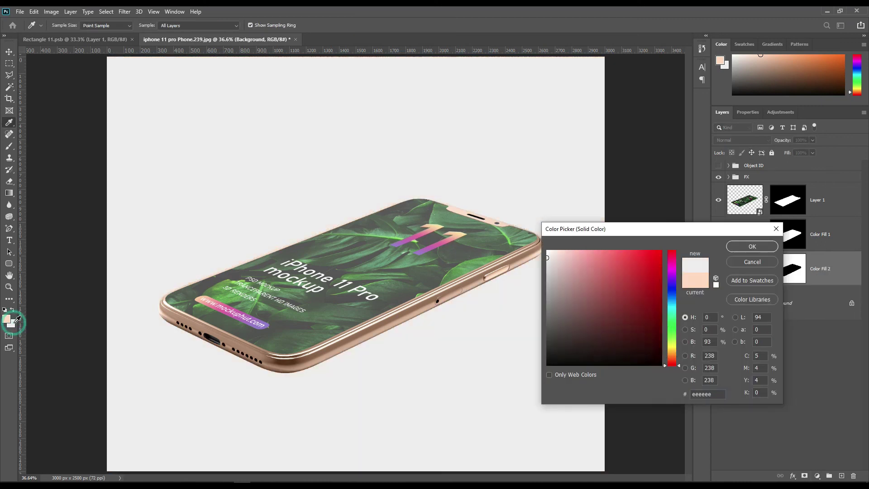
pyautogui.click(752, 246)
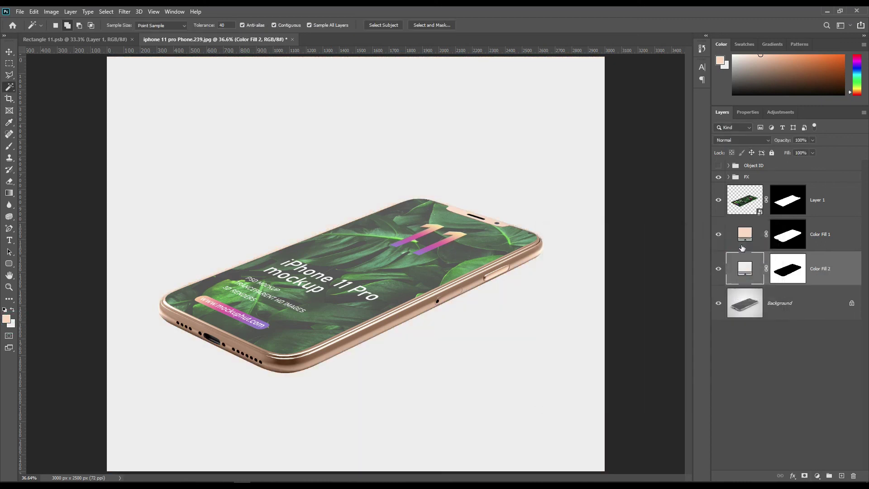
pyautogui.click(754, 139)
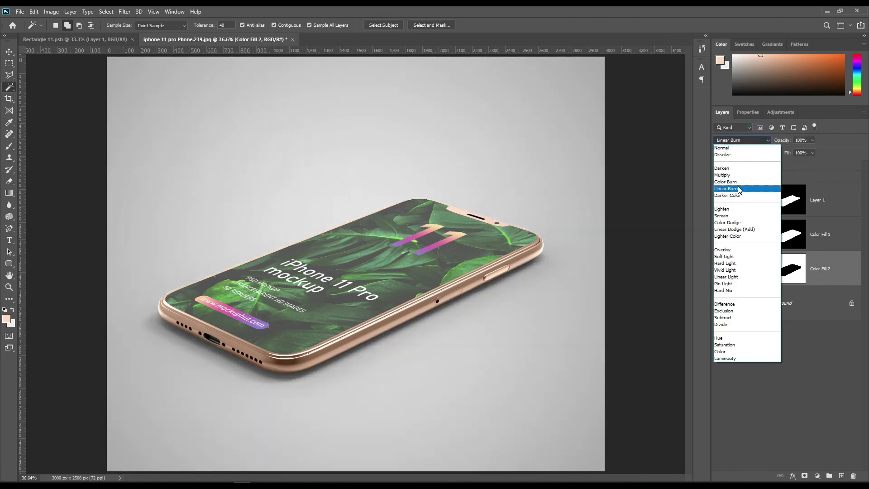
pyautogui.click(739, 188)
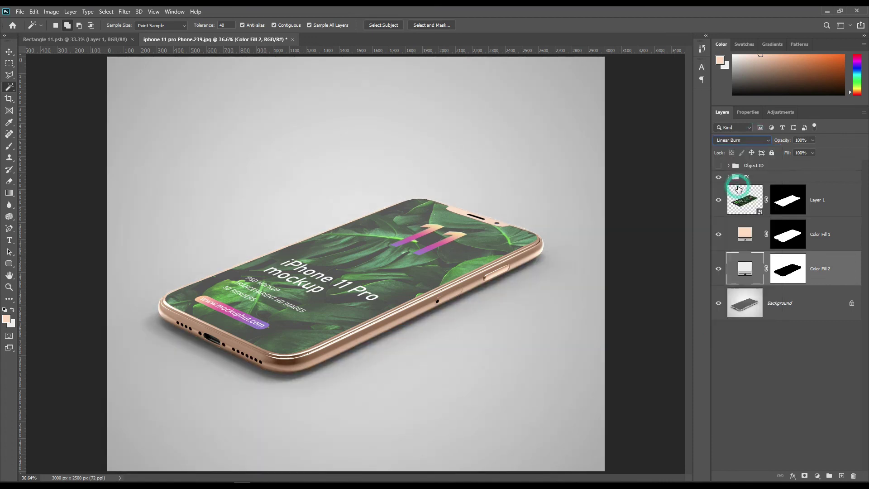
# Compare the image with Color Fill 2, Color Fill 1 and Layer 1 each hidden and shown again
pyautogui.click(718, 269)
pyautogui.click(718, 269)
pyautogui.click(719, 234)
pyautogui.click(719, 235)
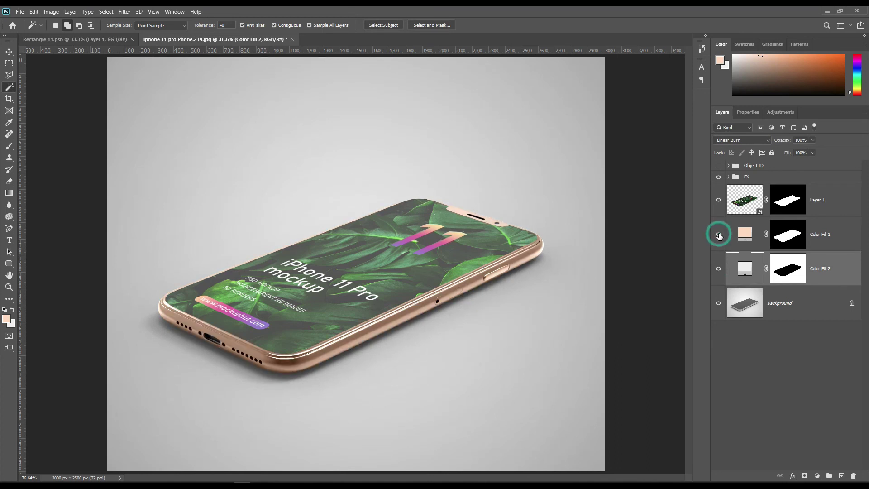
pyautogui.click(718, 199)
pyautogui.click(718, 200)
# Remove the screen area from Color Fill 1's mask using a selection from Layer 1's mask, and check it with Layer 1 hidden
pyautogui.keyDown('ctrl'); pyautogui.click(789, 200); pyautogui.keyUp('ctrl')
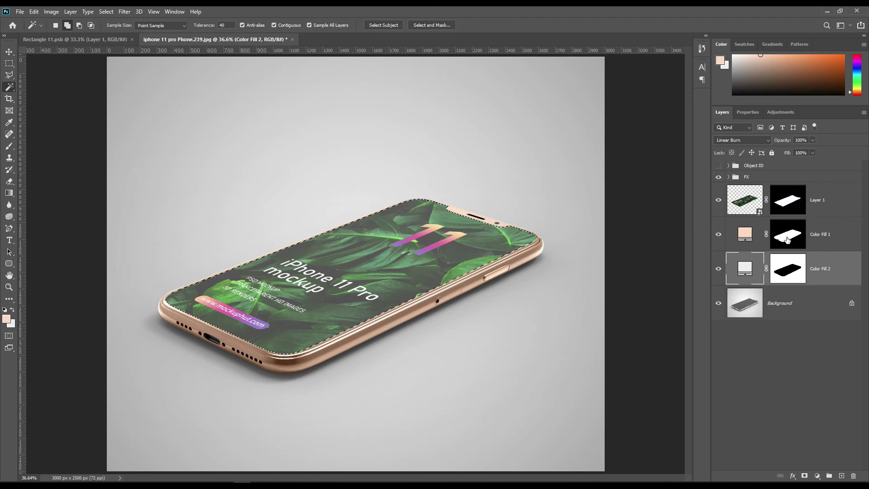
pyautogui.click(788, 240)
pyautogui.press('Delete')
pyautogui.hotkey('ctrl', 'd')
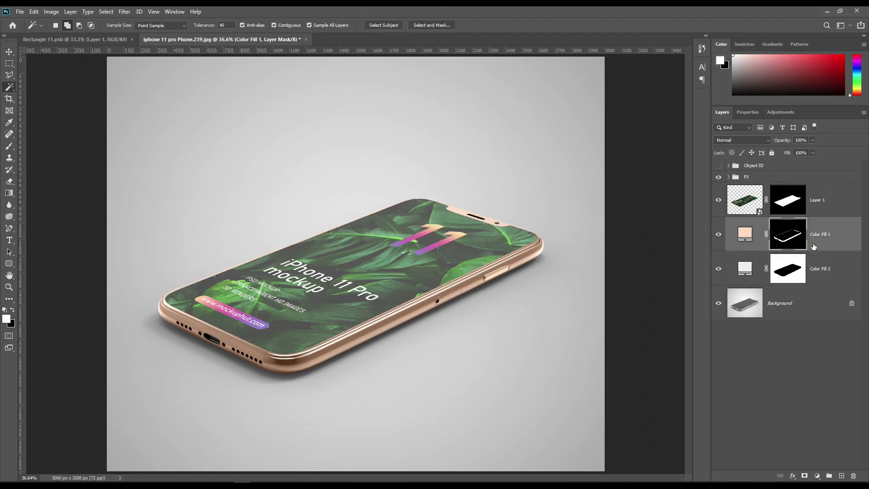
pyautogui.click(719, 203)
pyautogui.click(719, 204)
# Label Layer 1, Color Fill 1 and Color Fill 2 with the red layer color
pyautogui.click(848, 260)
pyautogui.keyDown('shift'); pyautogui.click(843, 199); pyautogui.keyUp('shift')
pyautogui.rightClick(842, 200)
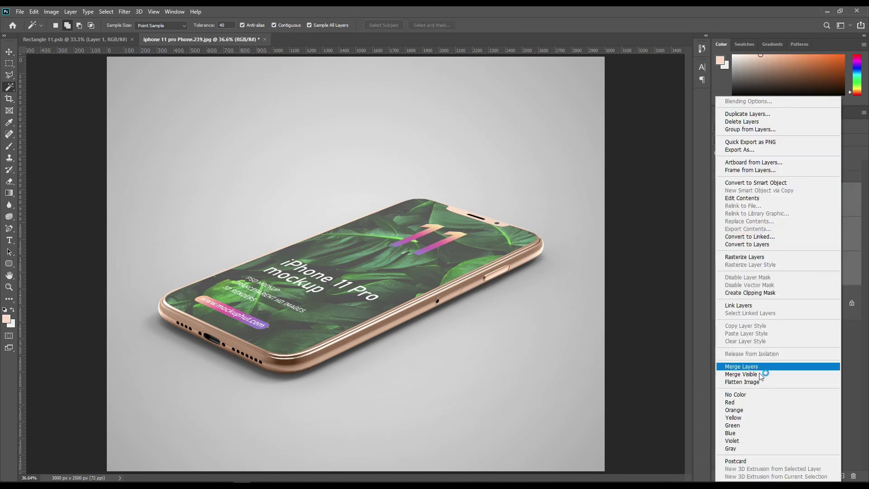
pyautogui.click(746, 403)
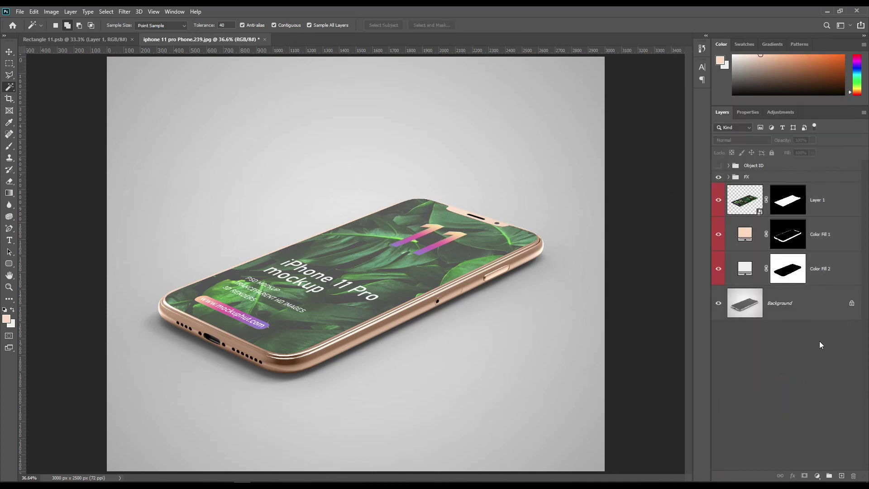